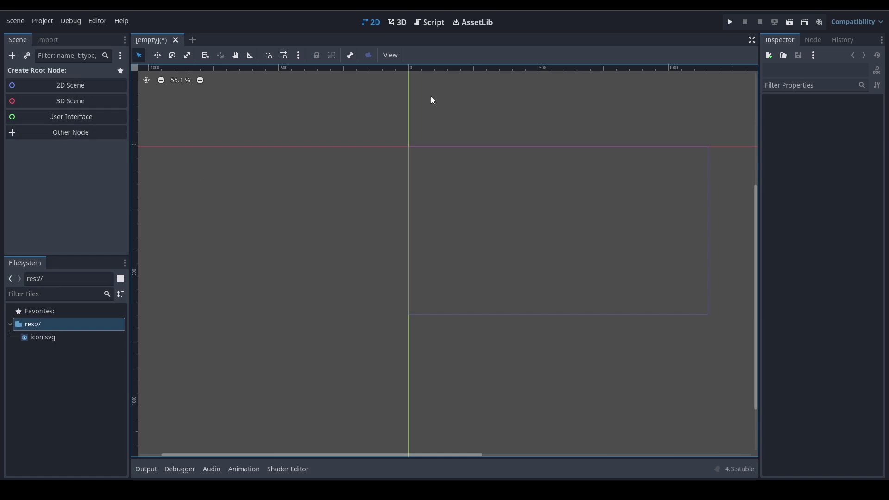
- Open the AssetLib tab to browse downloadable add-ons from godotengine.org
click(467, 29)
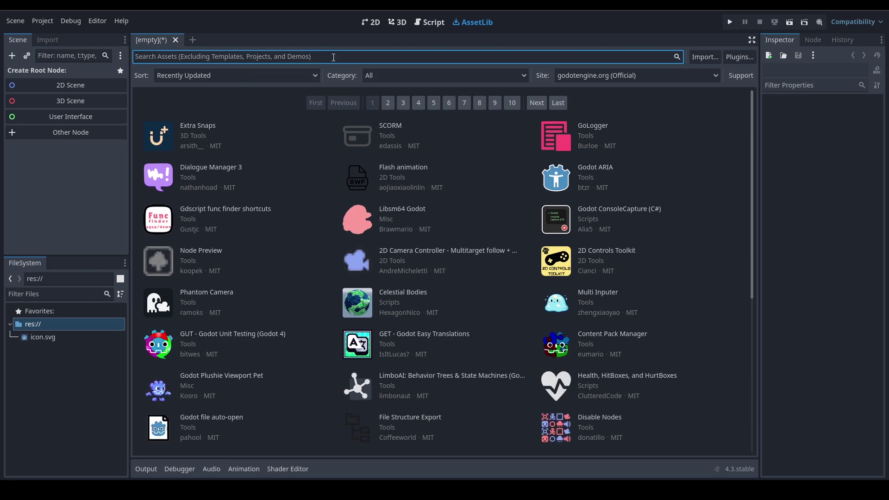
- Search AssetLib for 'softbody2d', download SoftBody2D without installing, and switch to the 3D workspace
text(soft)
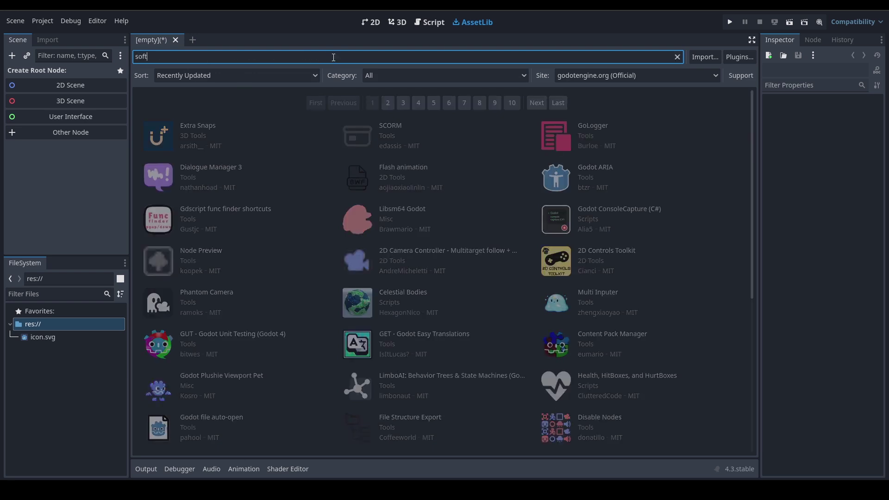
text(body2d)
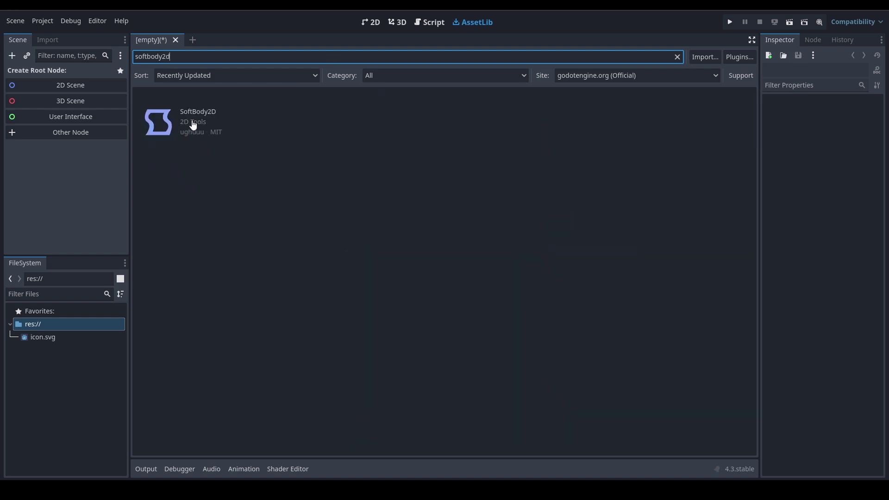
click(163, 121)
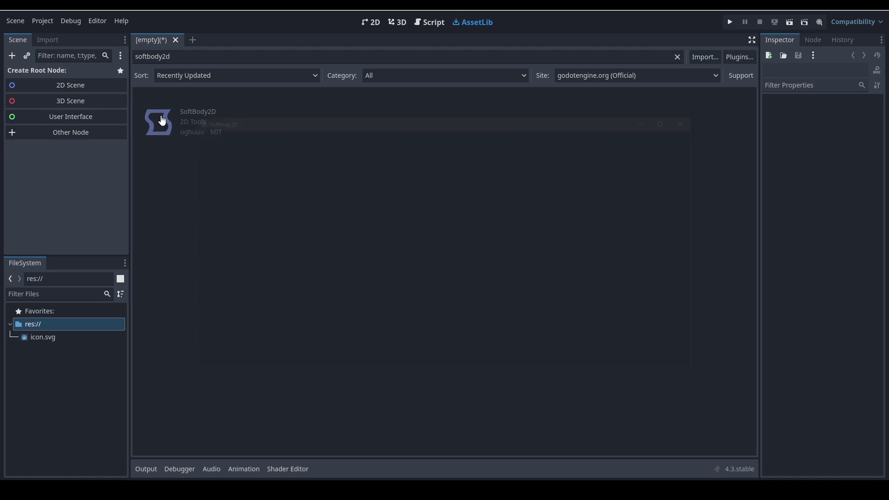
click(351, 362)
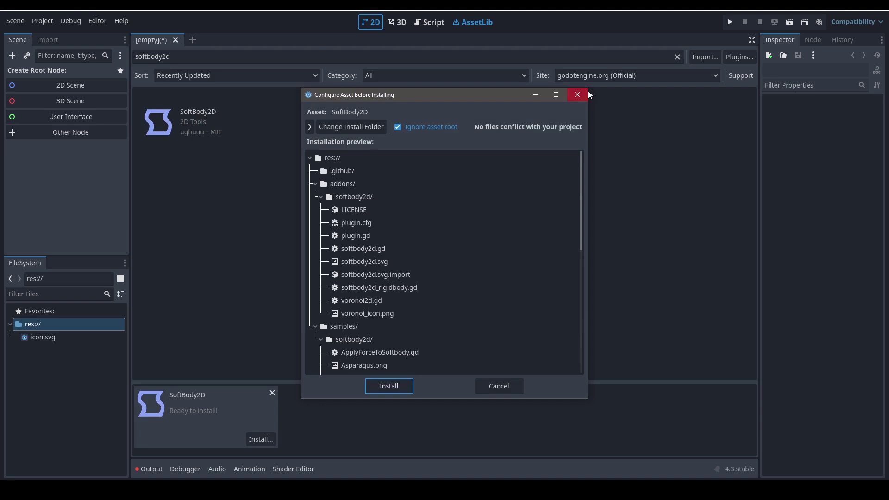
click(578, 94)
click(393, 23)
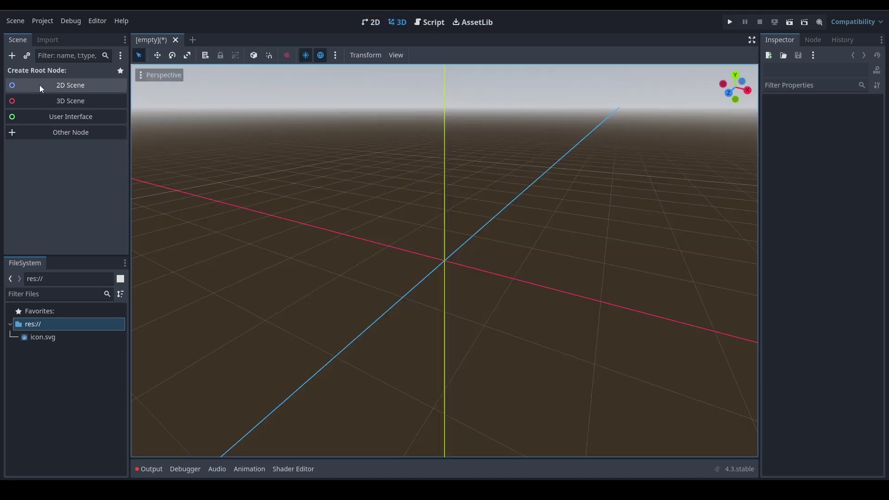
- Search the Create New Node dialog for 'sof' and inspect the SoftBody3D match
click(79, 130)
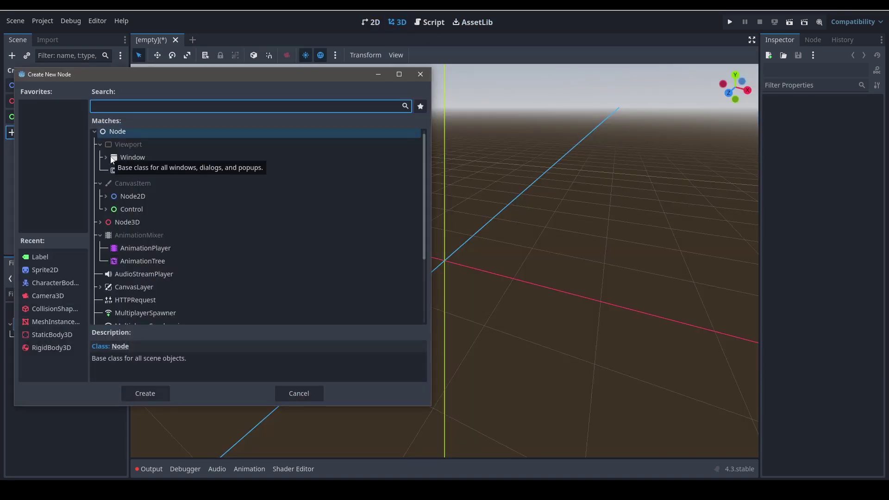
text(sof)
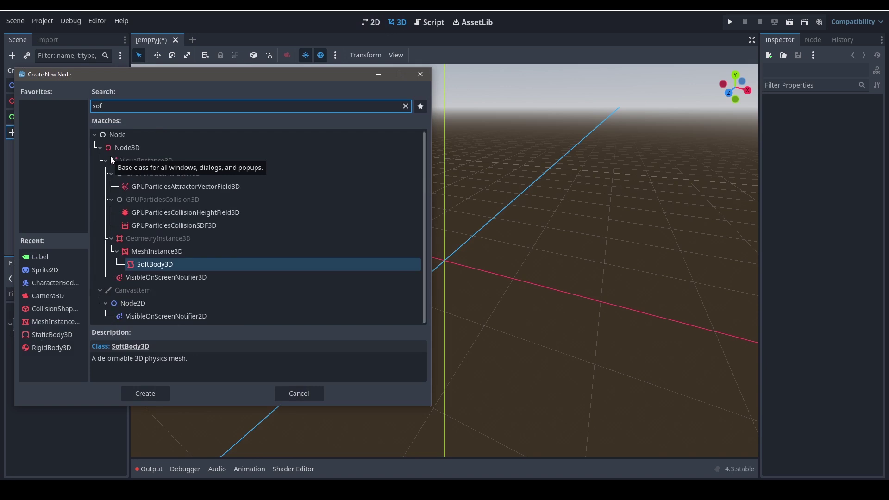
click(173, 265)
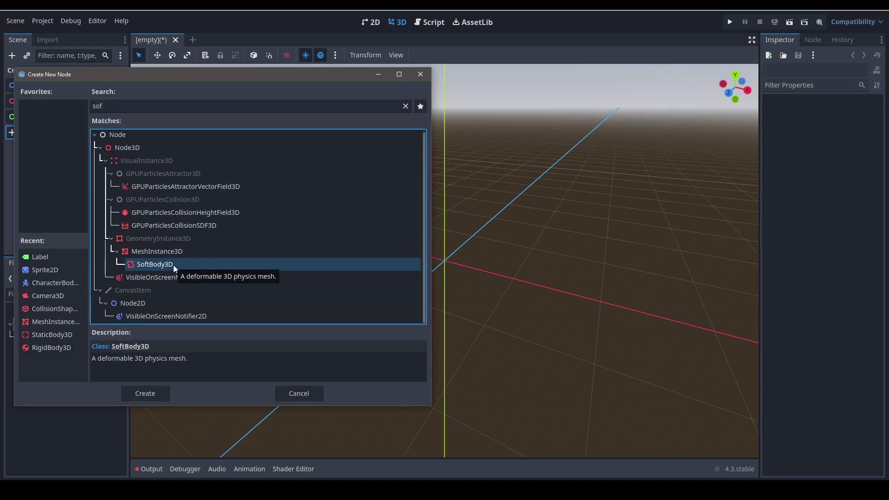
click(163, 251)
click(161, 263)
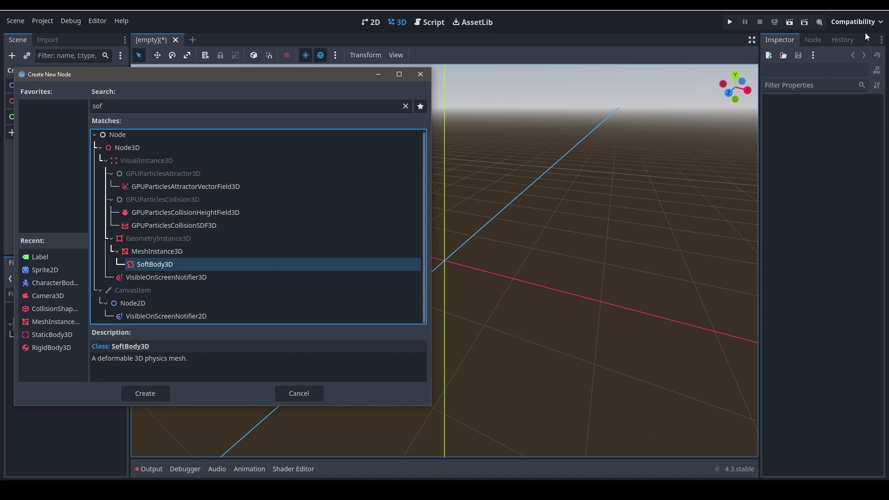
- Install the downloaded SoftBody2D asset from AssetLib into the project
click(426, 77)
click(461, 24)
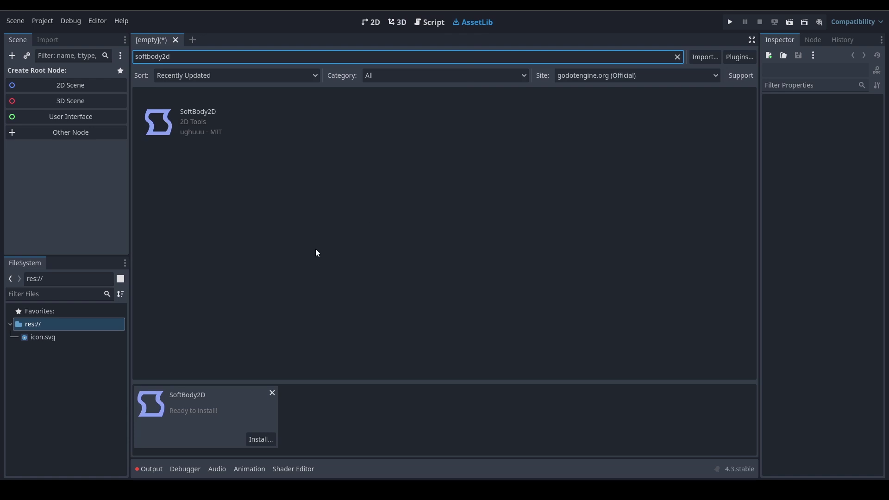
click(257, 439)
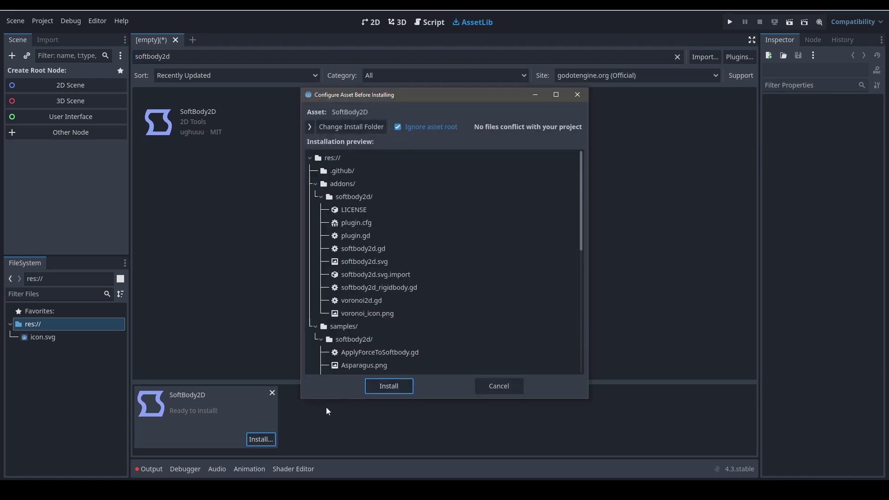
click(385, 387)
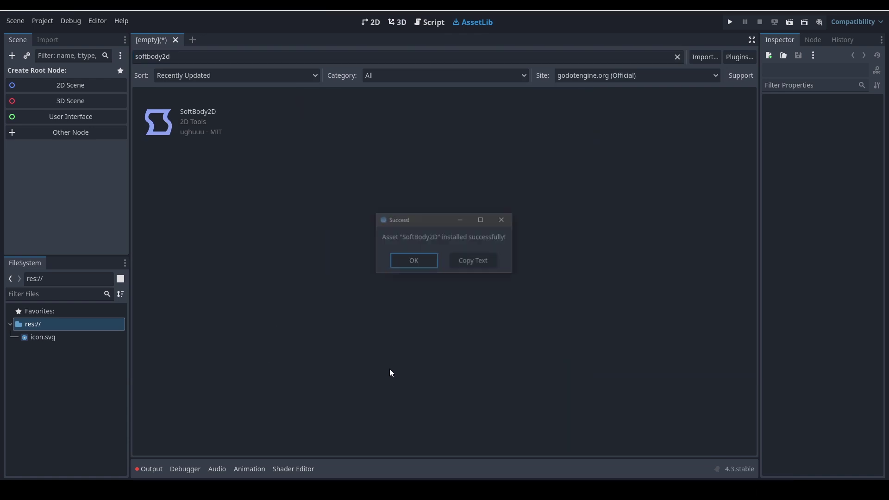
click(431, 265)
- Enable the SoftBody2D plugin in Project Settings > Plugins
click(371, 22)
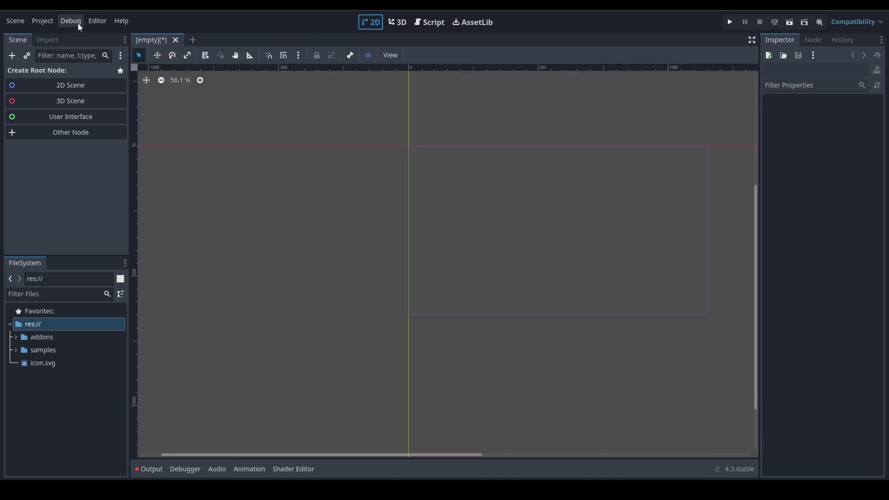
click(42, 21)
click(73, 36)
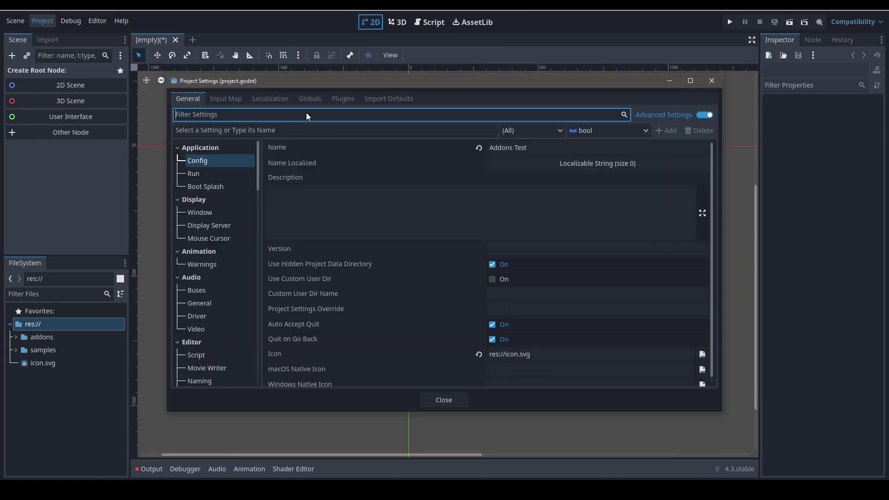
click(343, 99)
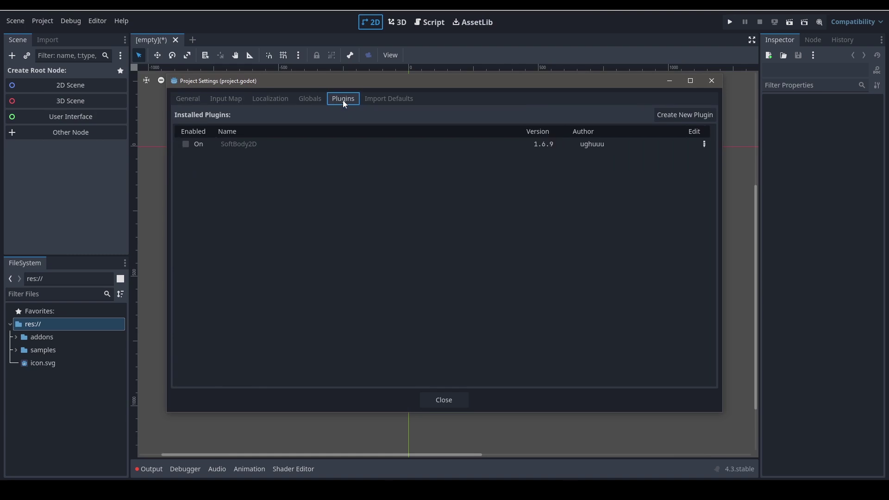
click(190, 144)
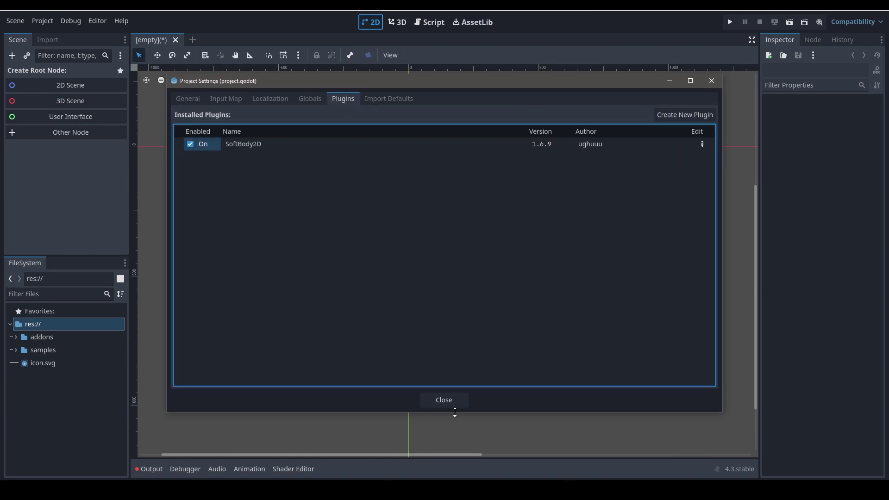
click(466, 402)
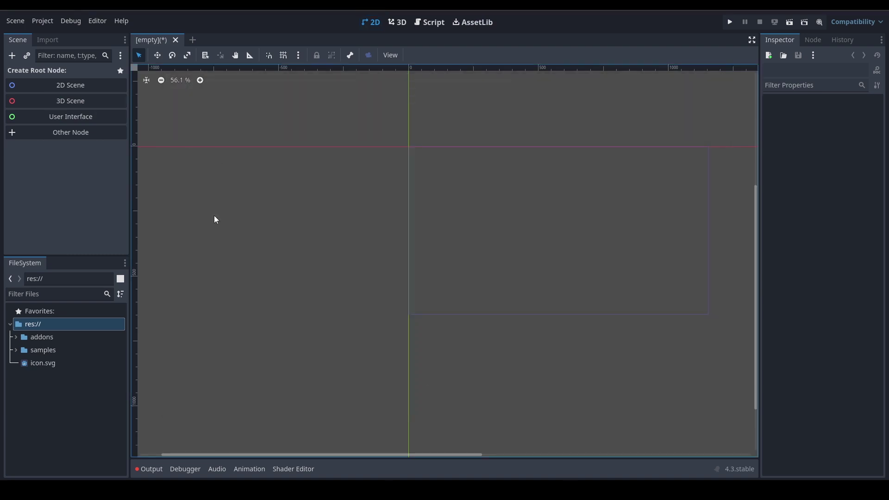
- Create a 2D scene with a Node2D root and add a SoftBody2D child via a 'sof' search
click(16, 351)
click(17, 351)
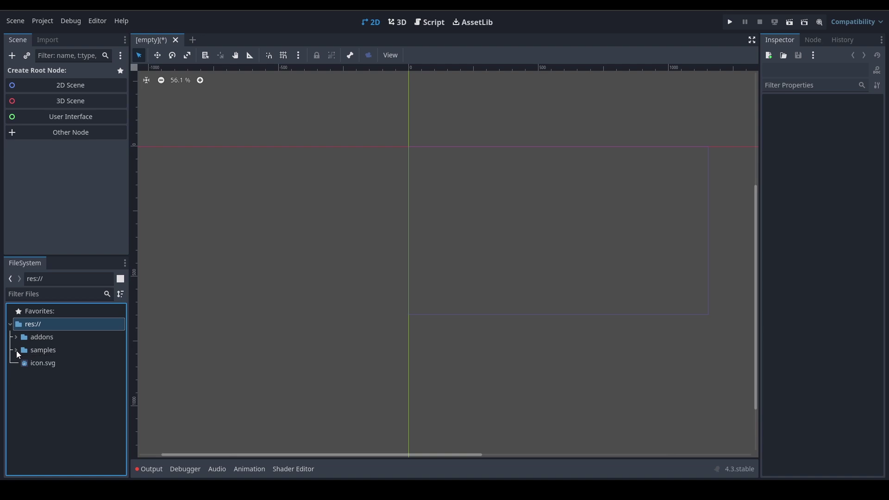
right_click(285, 152)
click(253, 163)
click(51, 82)
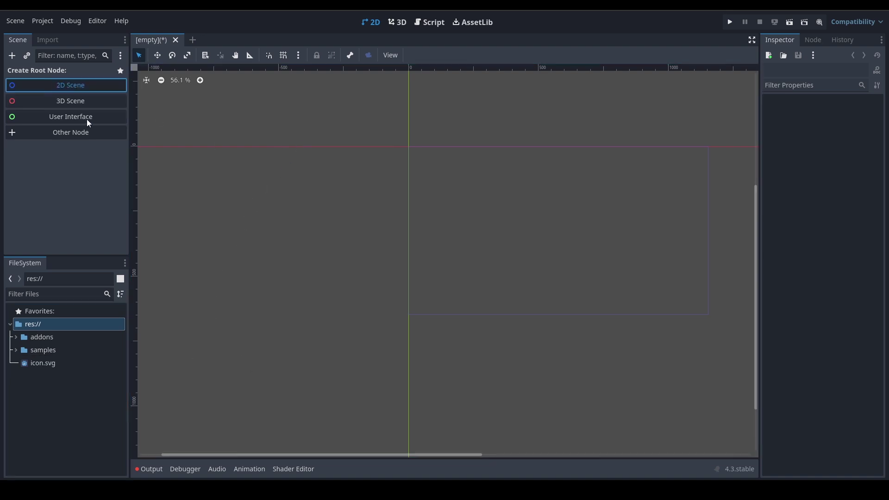
click(14, 57)
text(sof)
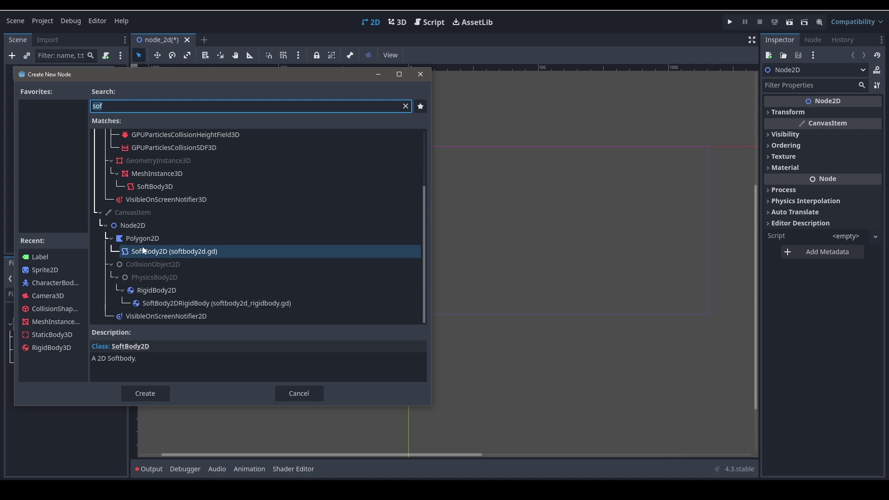
click(157, 395)
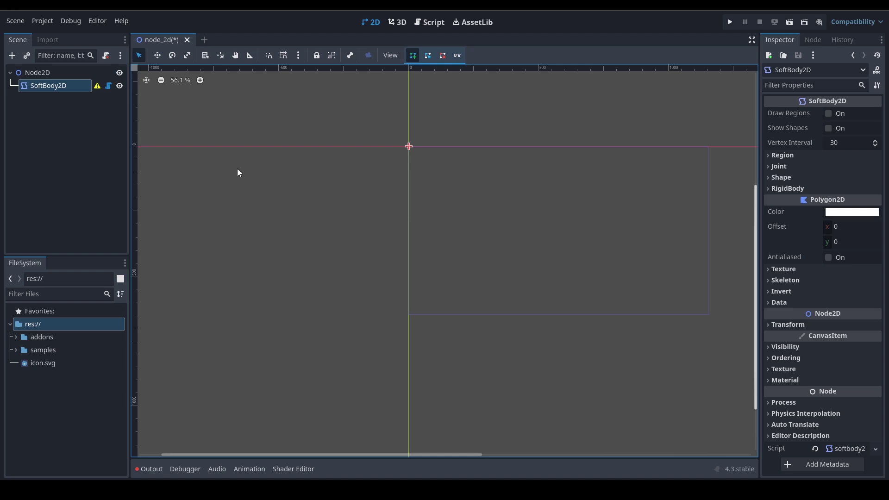
- Review and dismiss the SoftBody2D missing-texture warning
click(97, 86)
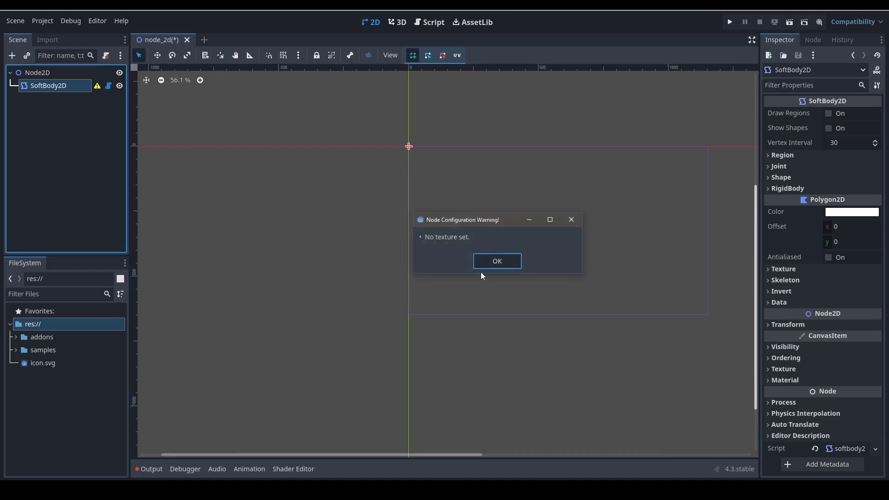
click(510, 266)
middle_drag(656, 211, 458, 234)
scroll(424, 193, up, 2)
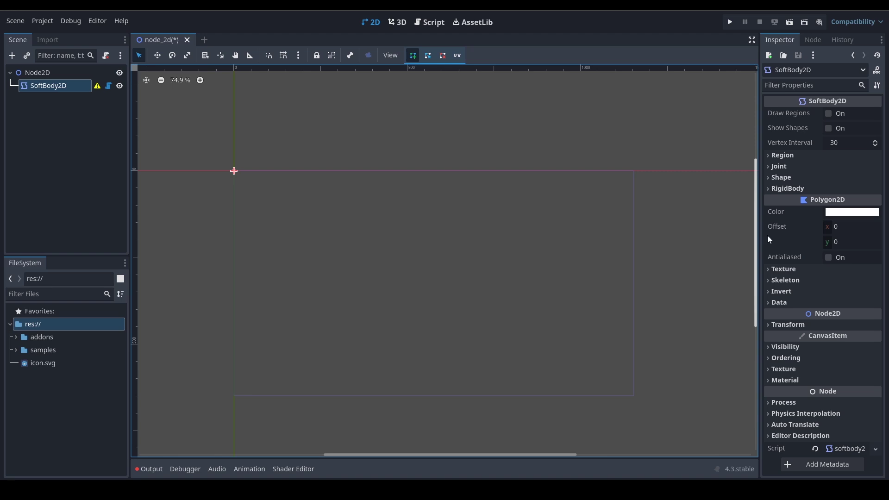
- Expand the Polygon2D Texture property and check its still-empty resource options
click(776, 273)
click(845, 285)
click(610, 274)
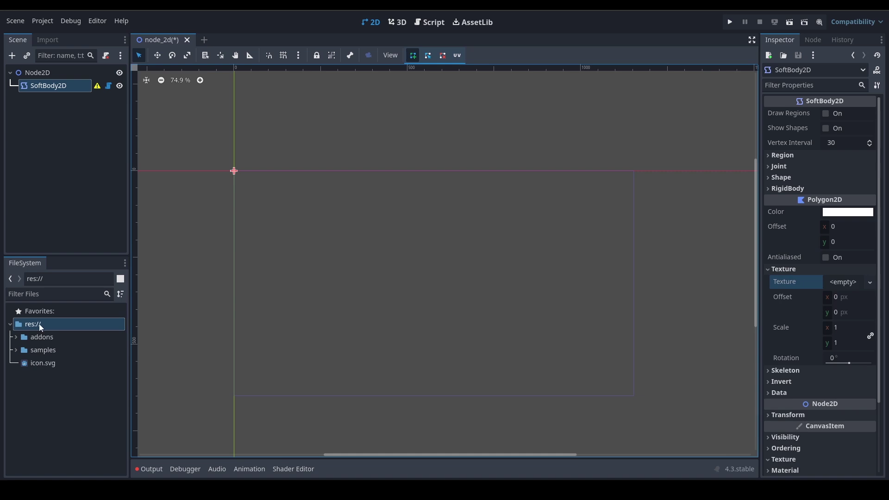
drag(32, 364, 844, 282)
scroll(235, 179, up, 6)
scroll(333, 200, up, 2)
scroll(336, 236, up, 2)
scroll(336, 235, down, 3)
click(414, 247)
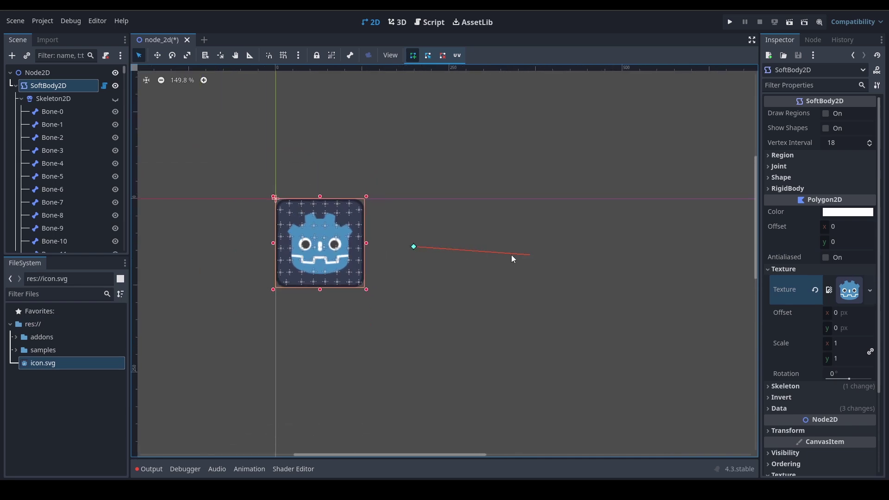
right_click(499, 250)
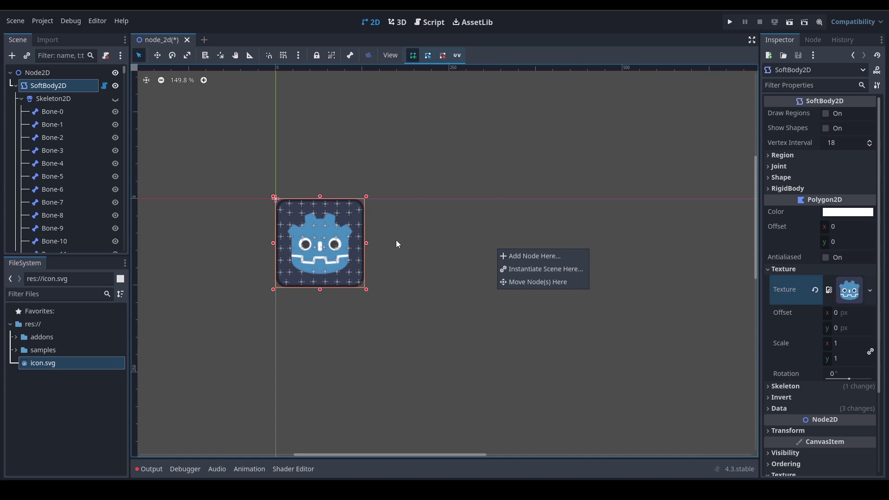
click(362, 39)
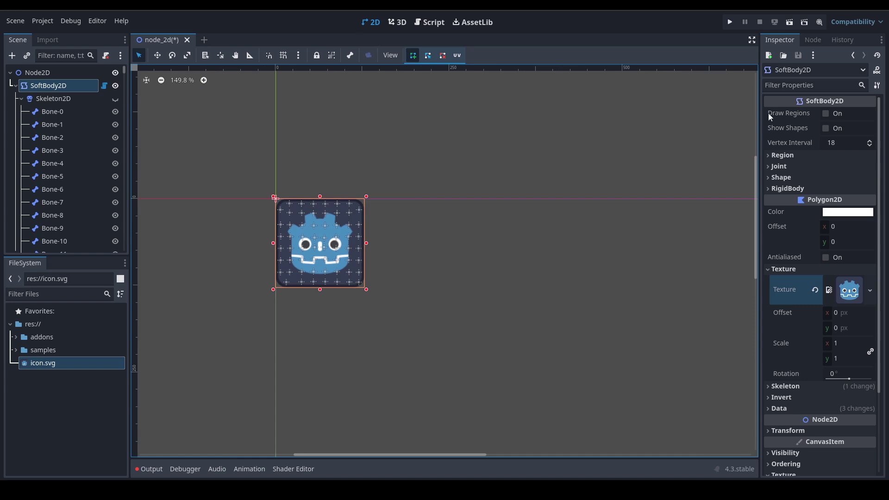
click(283, 55)
scroll(275, 206, up, 4)
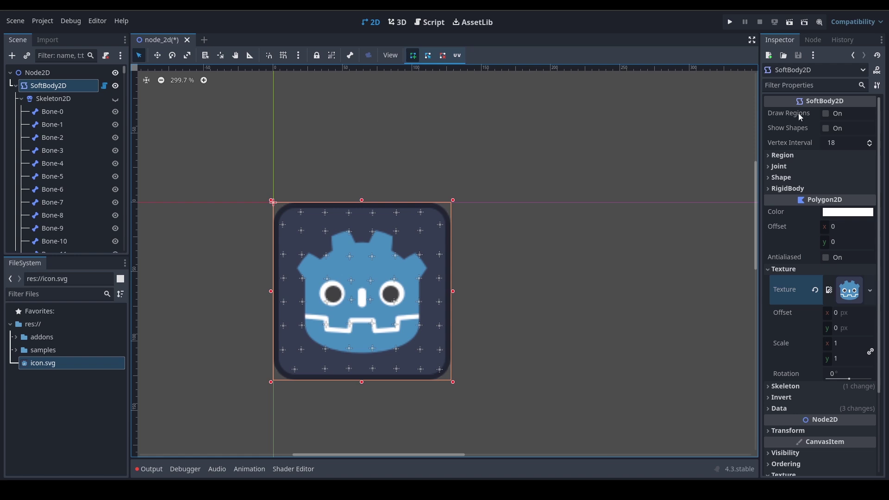
click(826, 114)
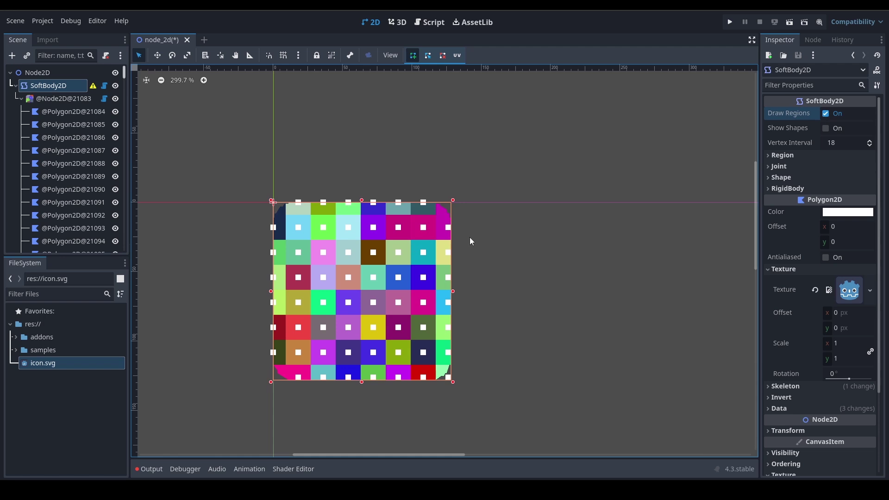
click(826, 114)
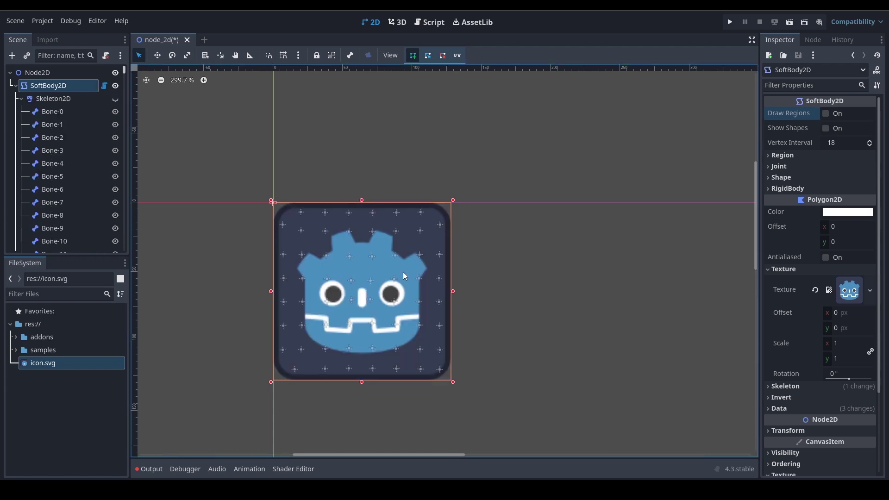
scroll(410, 207, down, 4)
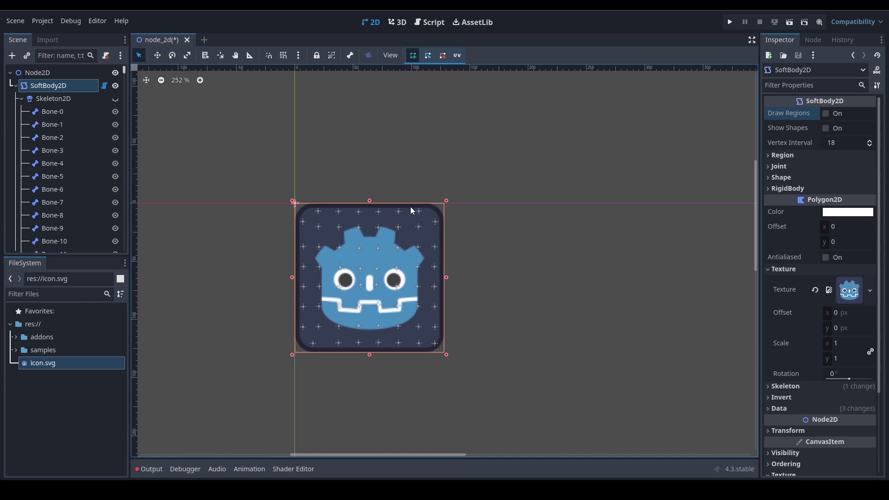
middle_drag(467, 205, 452, 194)
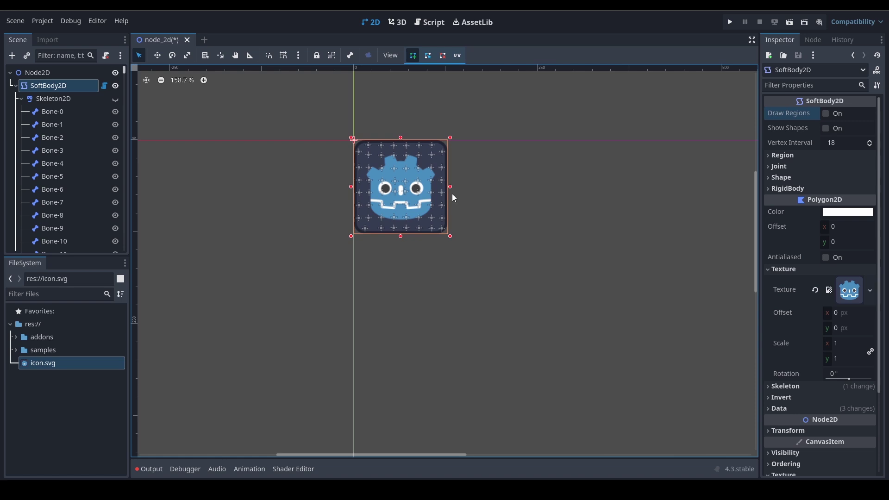
click(827, 132)
scroll(417, 191, up, 5)
scroll(417, 191, up, 3)
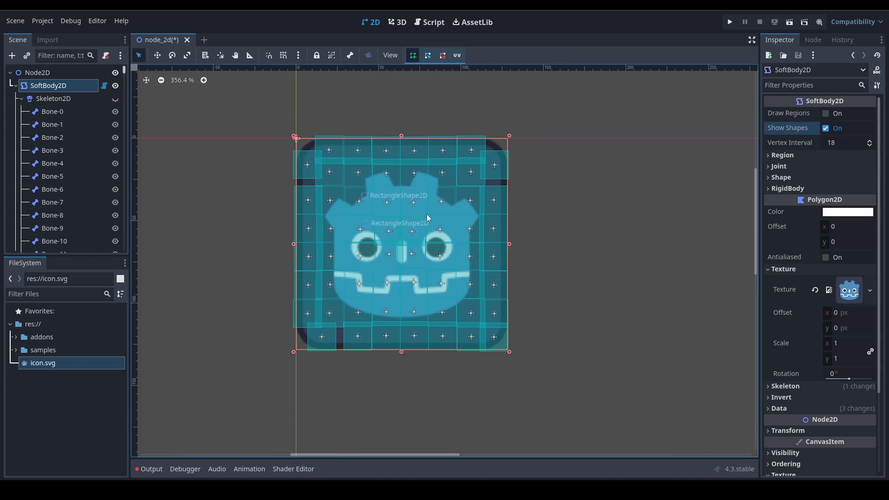
click(826, 130)
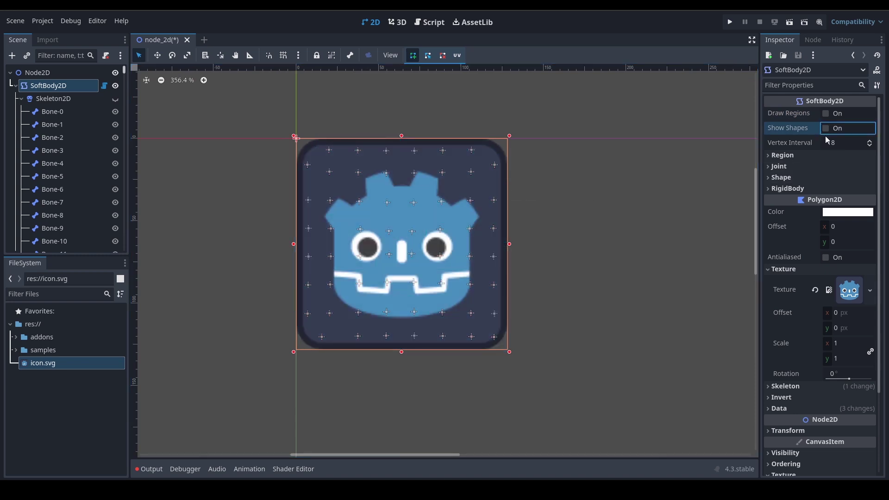
mouse_move(794, 145)
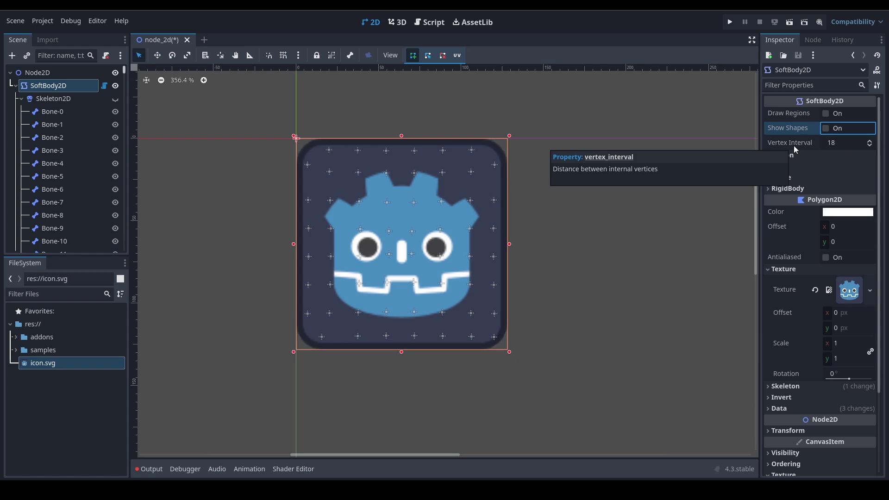
click(826, 128)
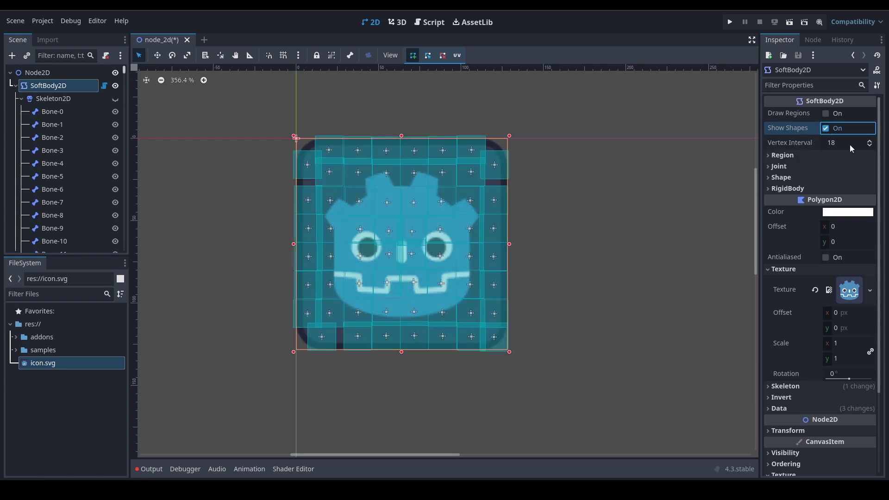
click(871, 142)
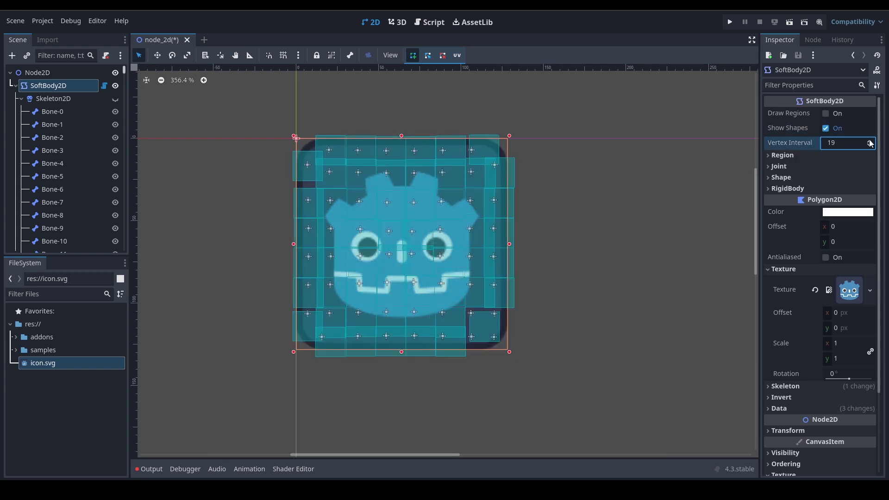
click(870, 141)
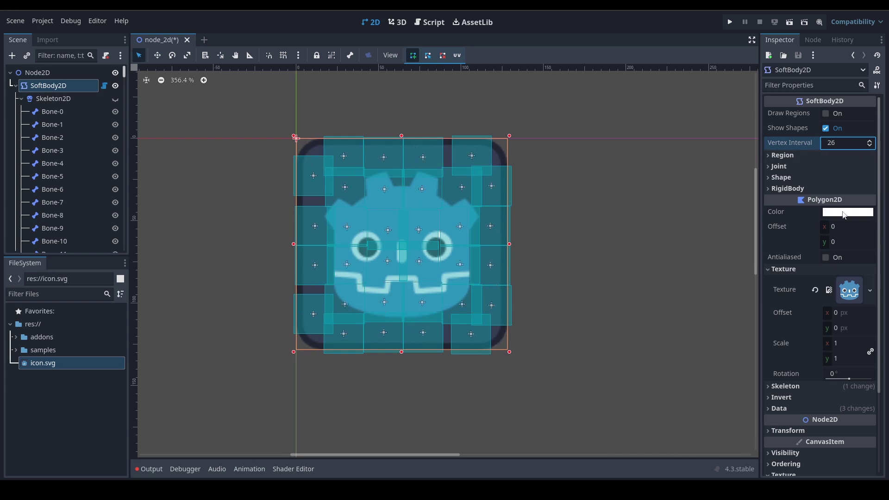
click(871, 146)
click(870, 146)
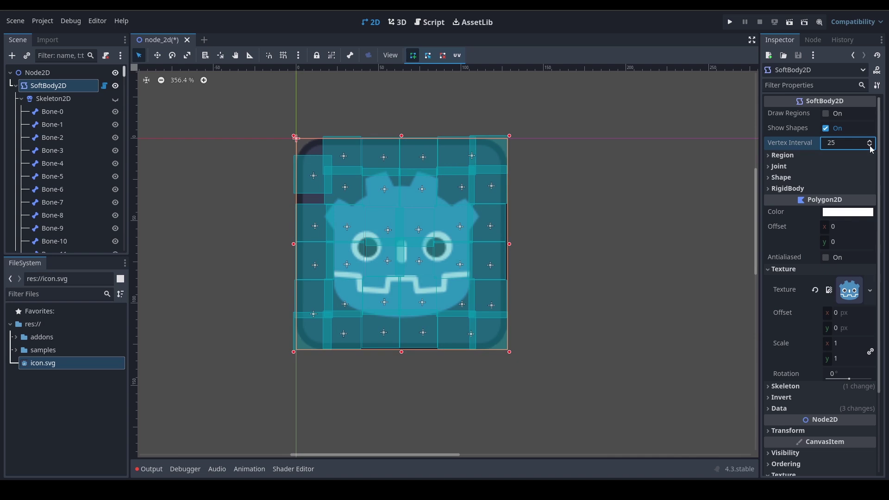
click(870, 147)
click(871, 147)
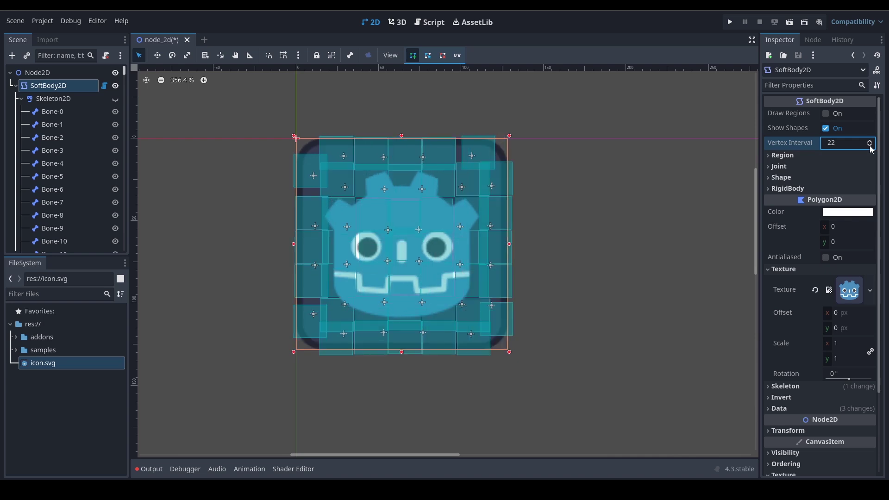
click(871, 146)
click(842, 143)
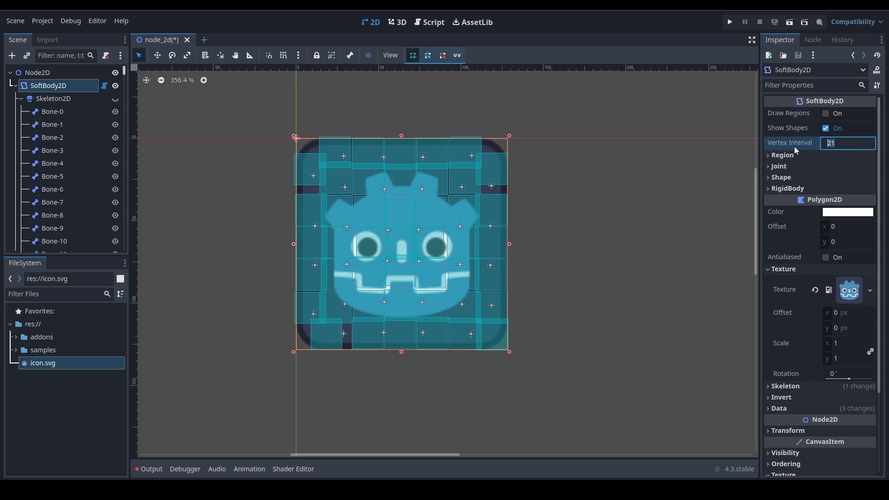
text(18)
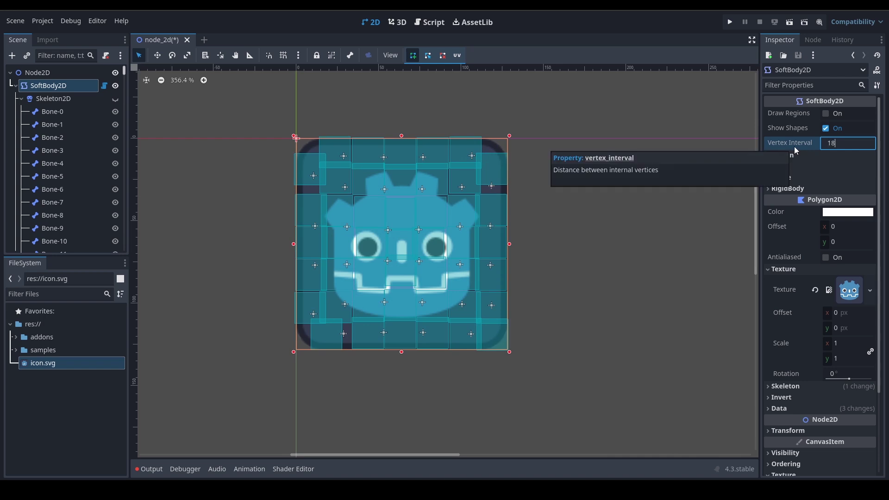
key(Return)
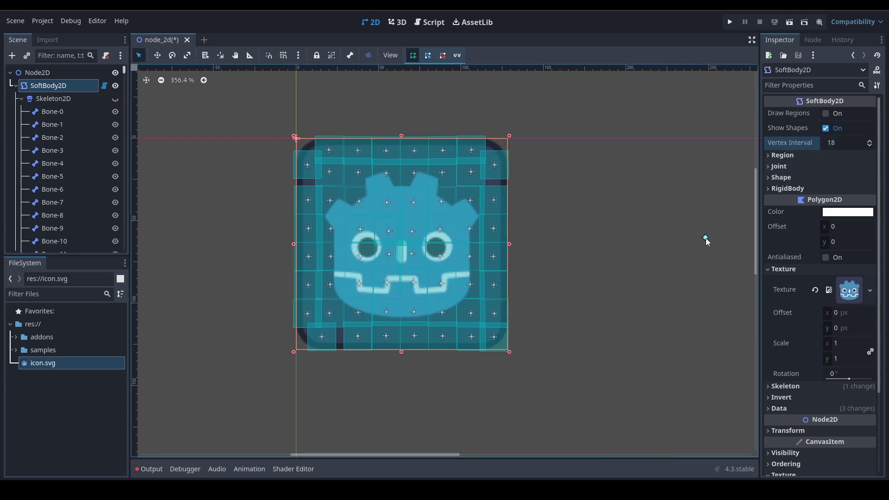
right_click(523, 112)
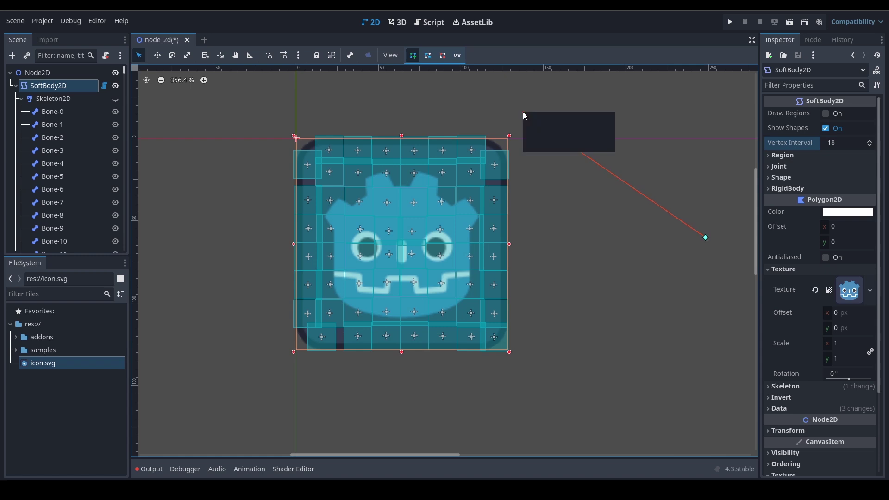
click(508, 65)
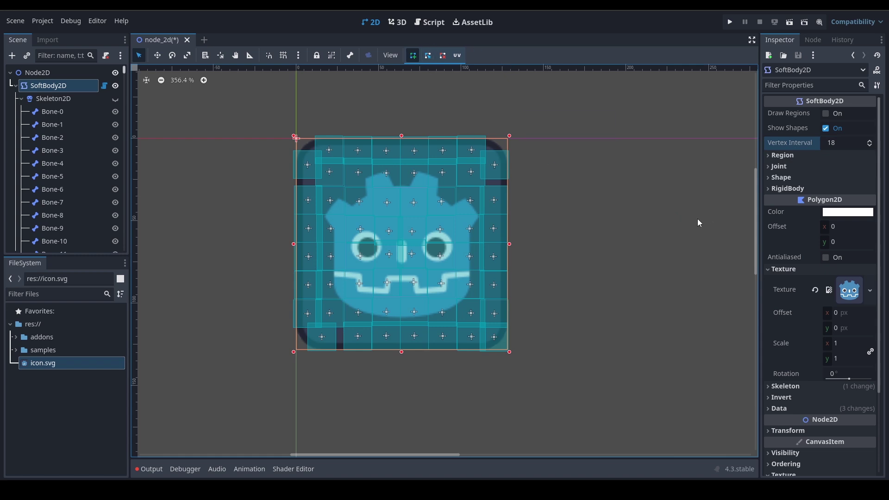
scroll(430, 215, down, 1)
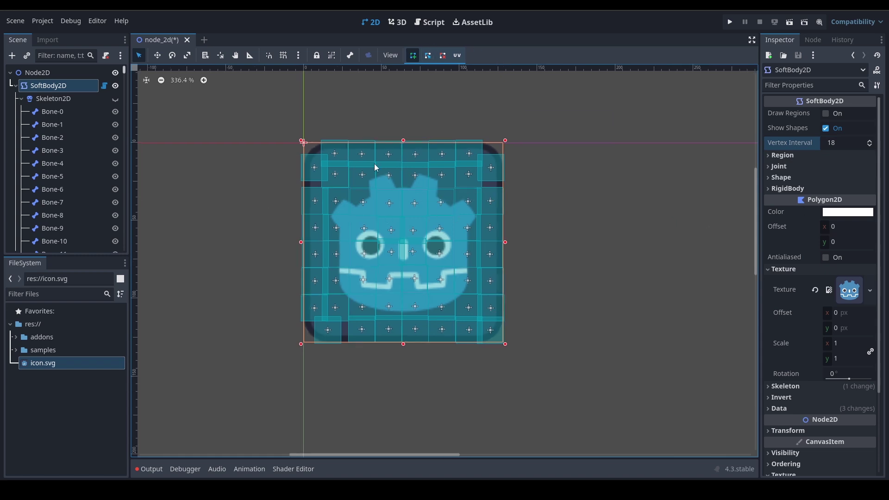
click(825, 128)
scroll(518, 169, down, 5)
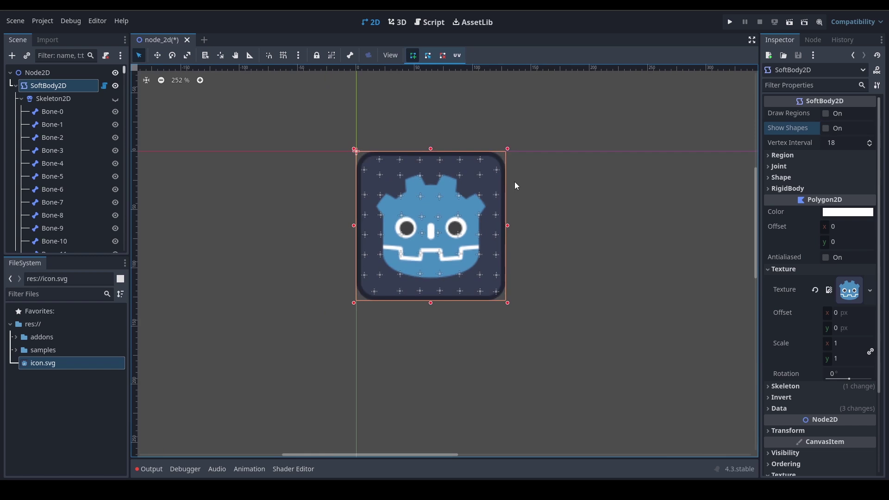
- Add a StaticBody2D node under the root Node2D
middle_drag(425, 160, 334, 130)
click(16, 86)
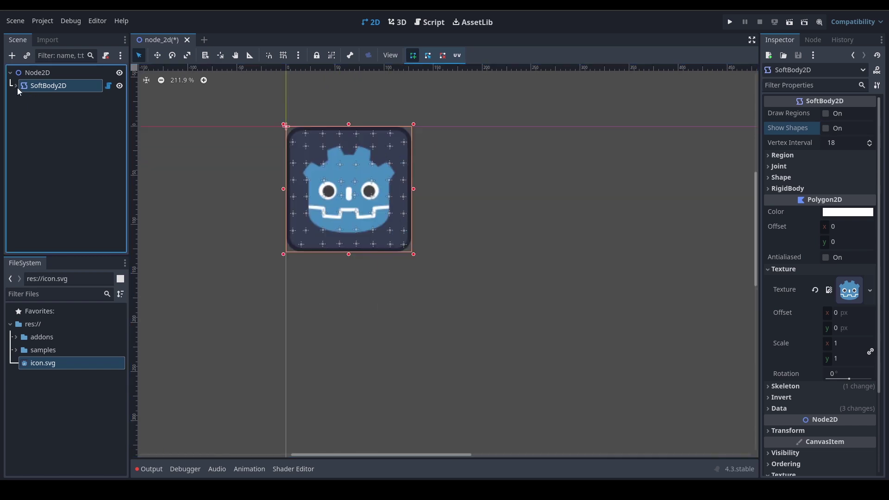
click(35, 73)
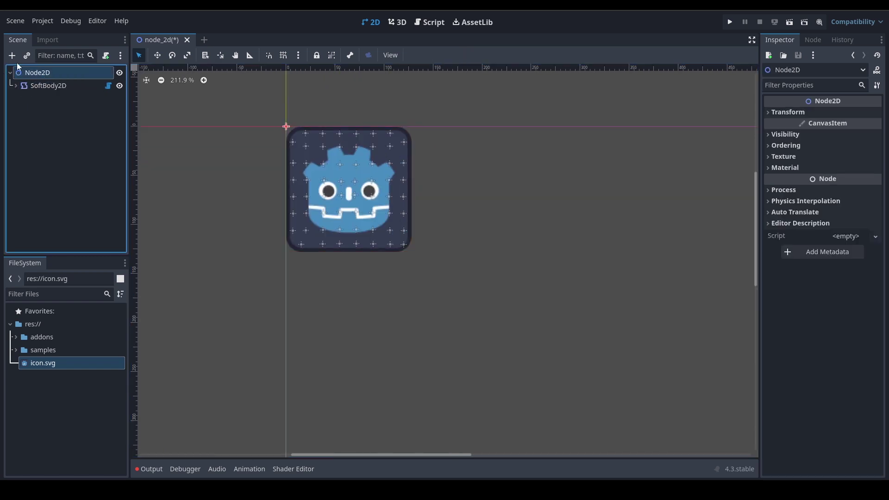
key(ctrl+a)
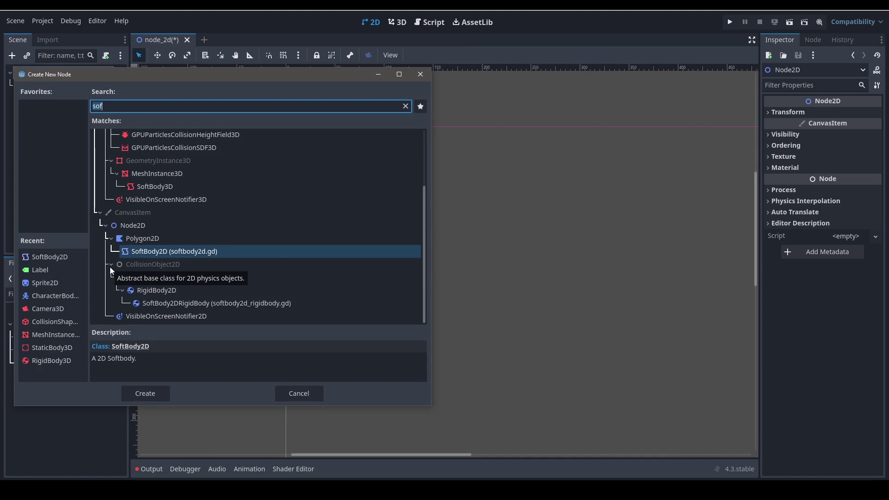
text(st)
key(Return)
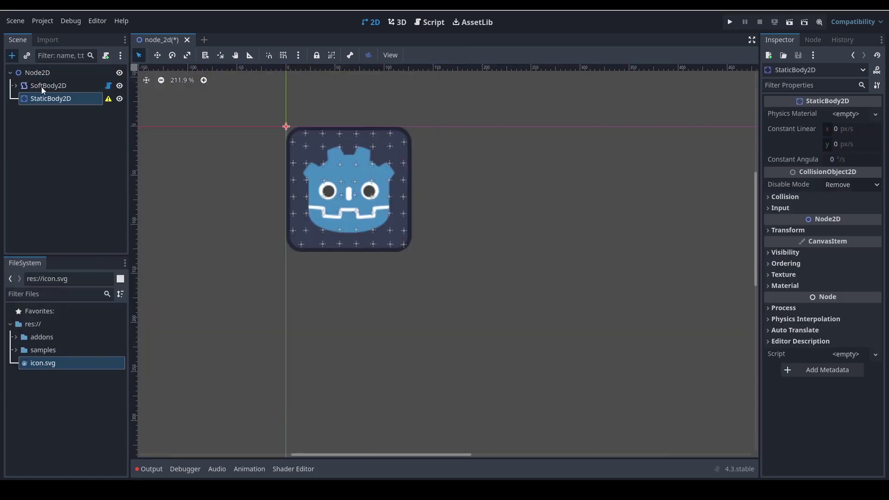
- Add a CollisionShape2D child under the StaticBody2D
key(ctrl+a)
text(coll)
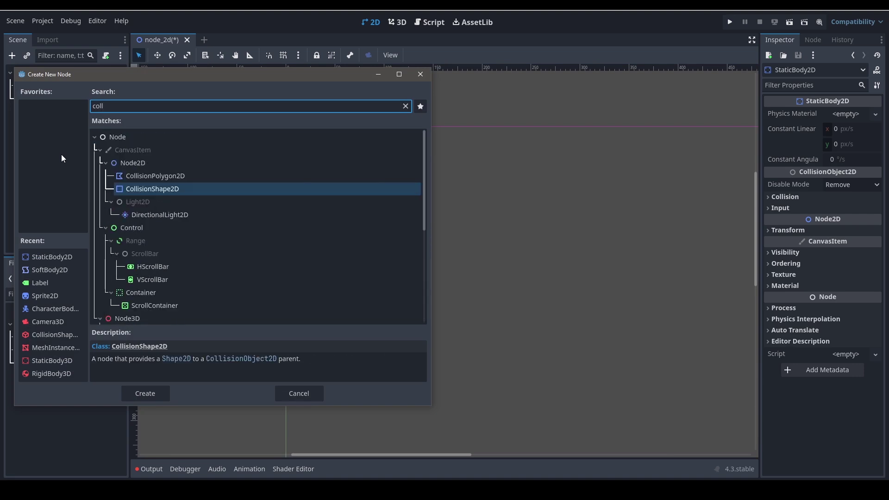
key(Escape)
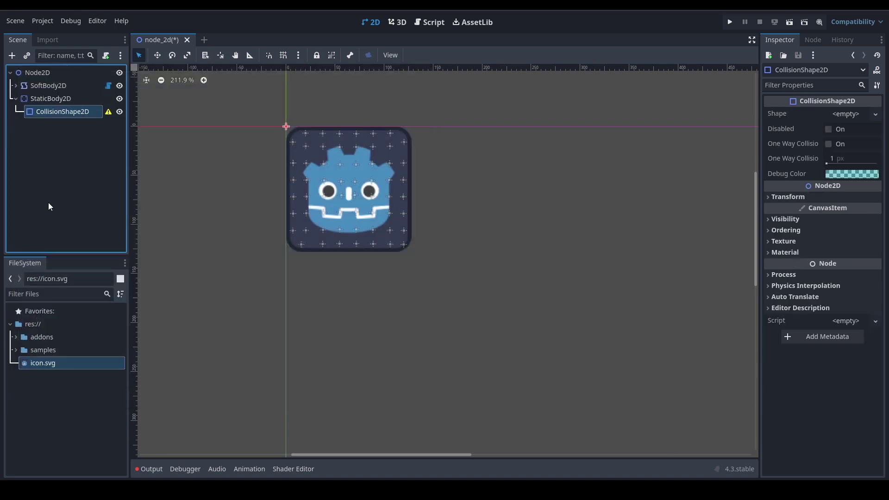
- Give the CollisionShape2D a new rectangle shape and lock the node
click(843, 115)
click(791, 179)
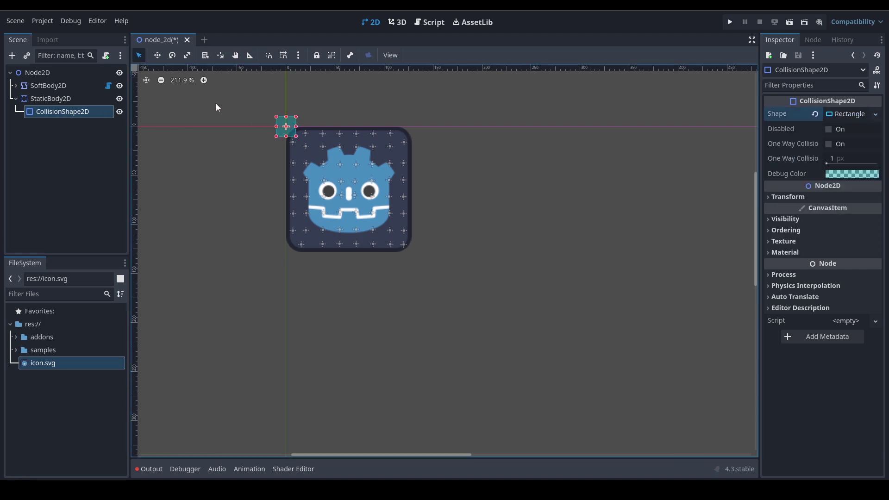
click(16, 99)
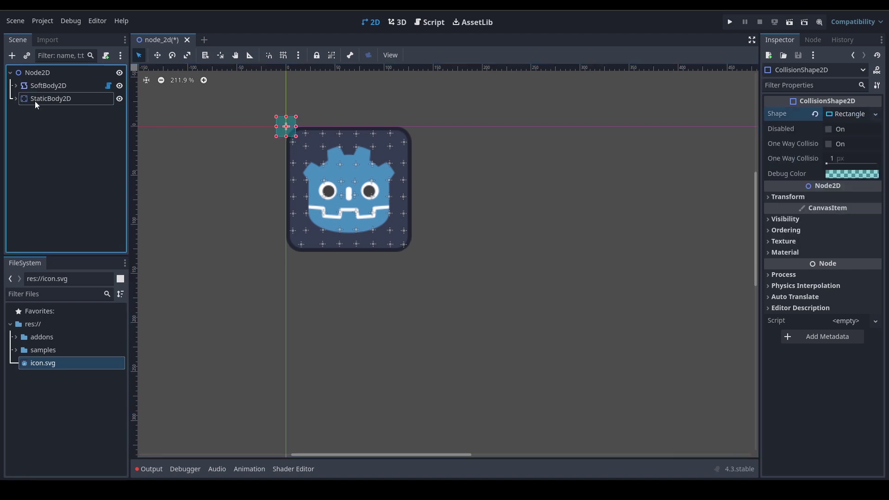
click(35, 100)
click(15, 99)
click(60, 112)
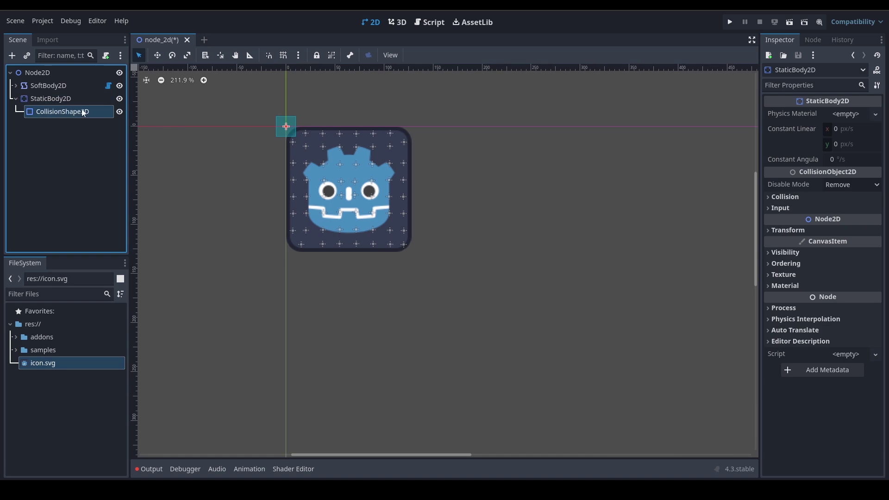
click(316, 56)
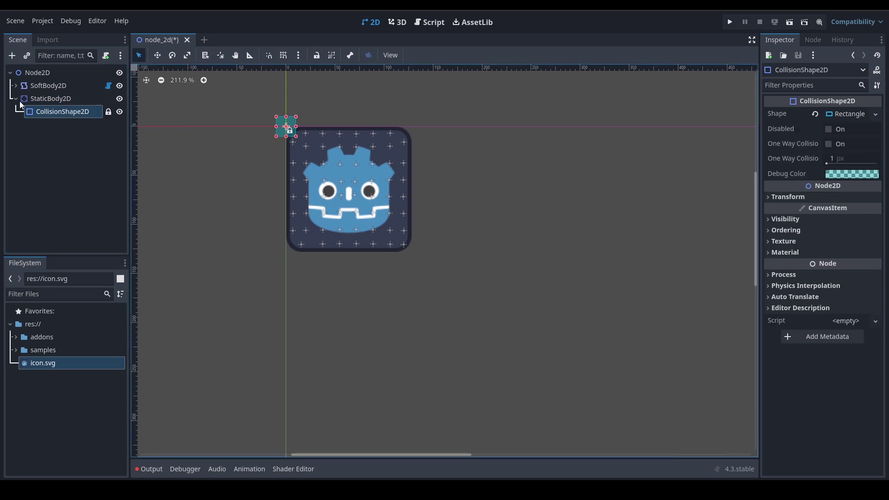
click(49, 99)
- Move the StaticBody2D down below the SoftBody2D icon
drag(292, 133, 321, 313)
scroll(324, 307, down, 4)
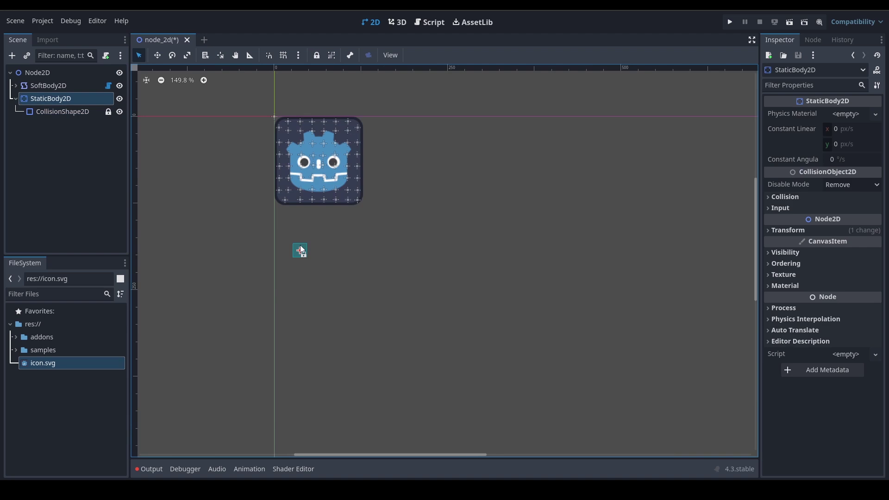
drag(299, 249, 276, 258)
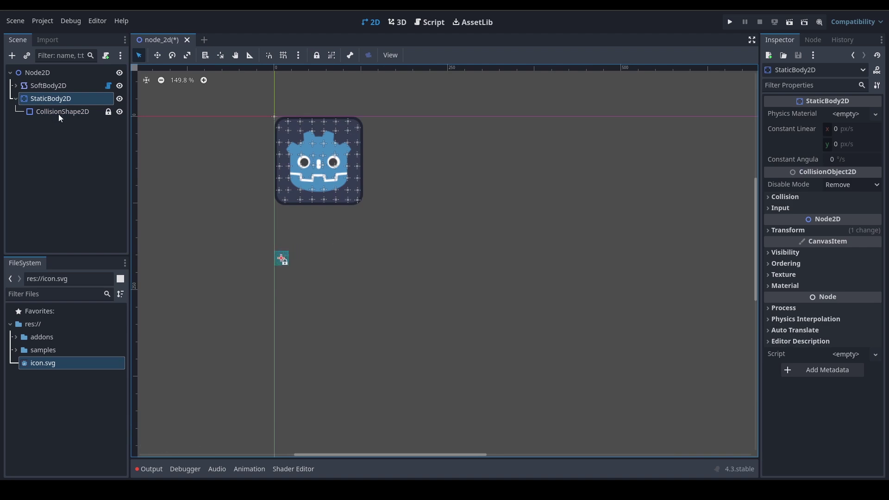
scroll(232, 219, up, 2)
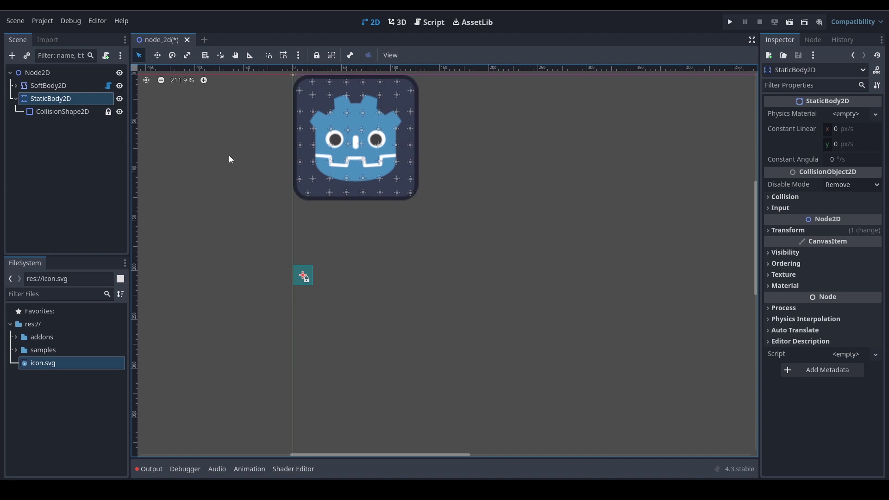
click(41, 112)
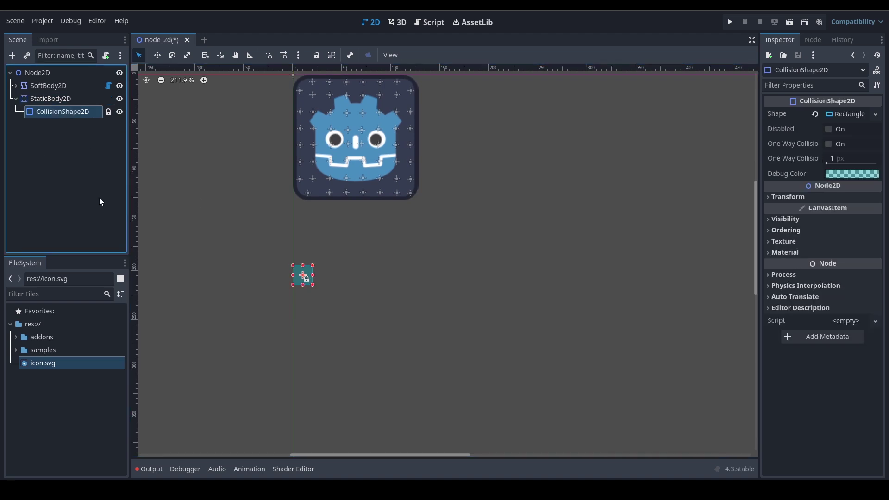
click(65, 101)
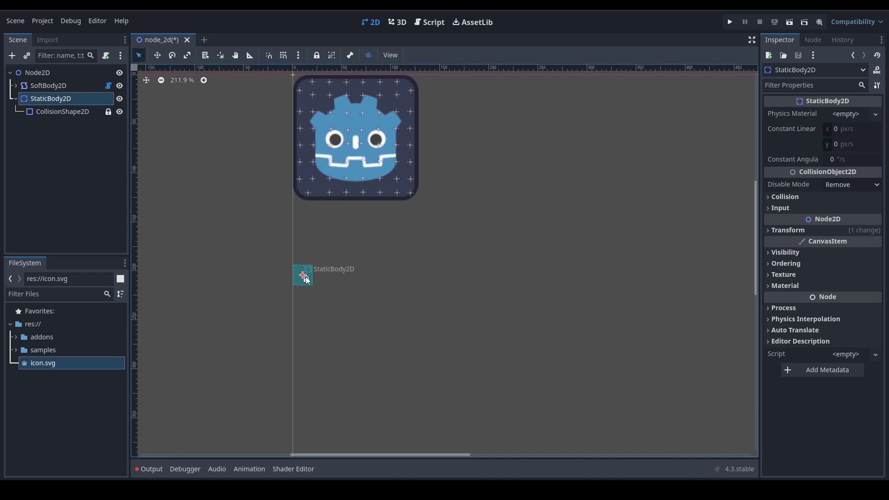
drag(304, 279, 303, 345)
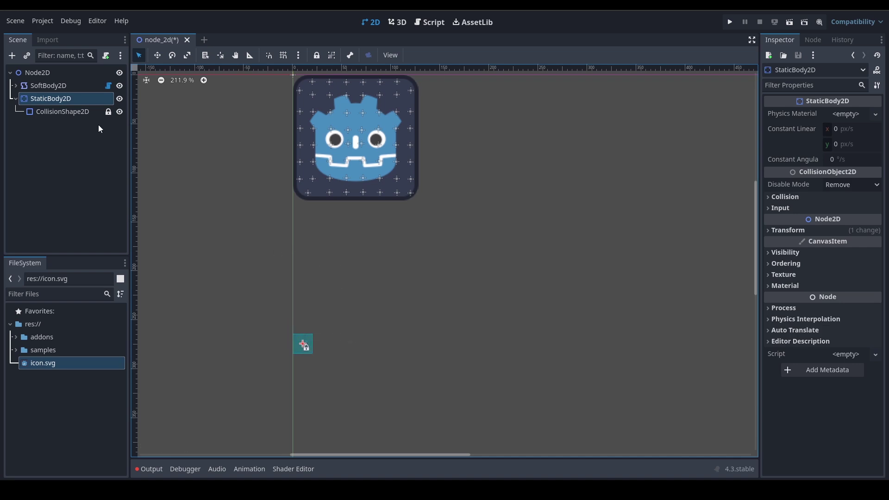
- Stretch the collision rectangle into a wide floor beneath the icon
click(93, 113)
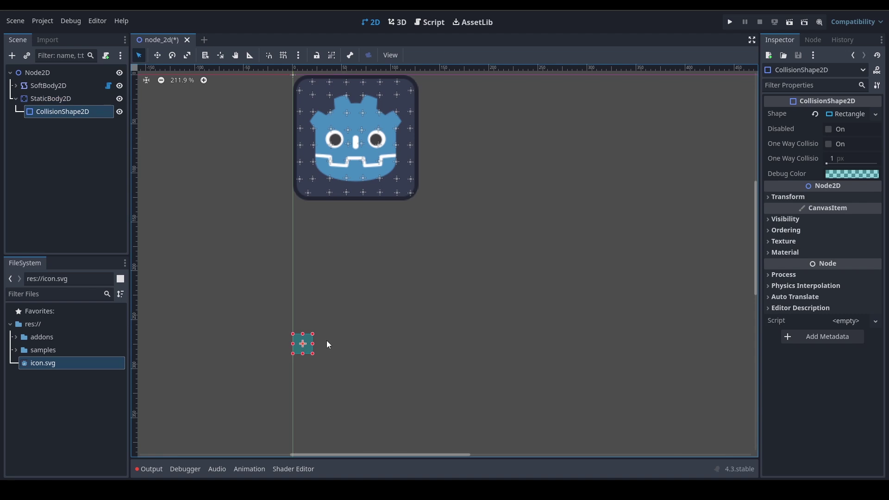
scroll(373, 320, down, 1)
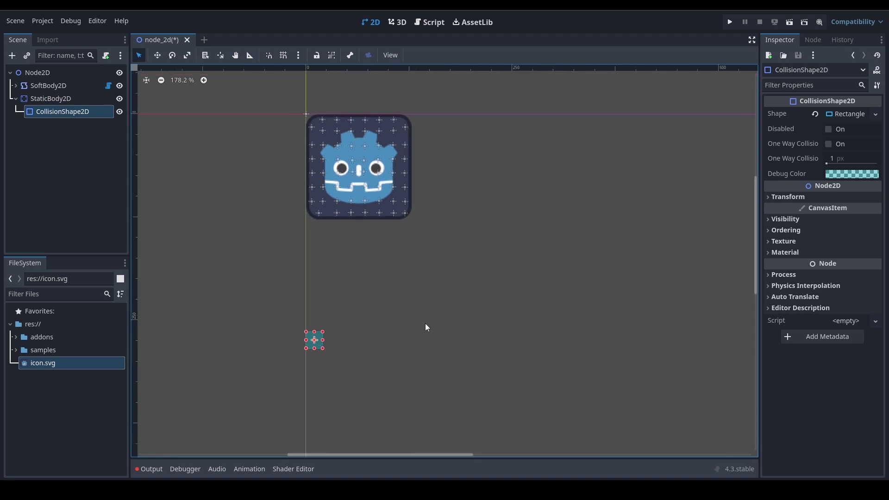
scroll(426, 327, down, 6)
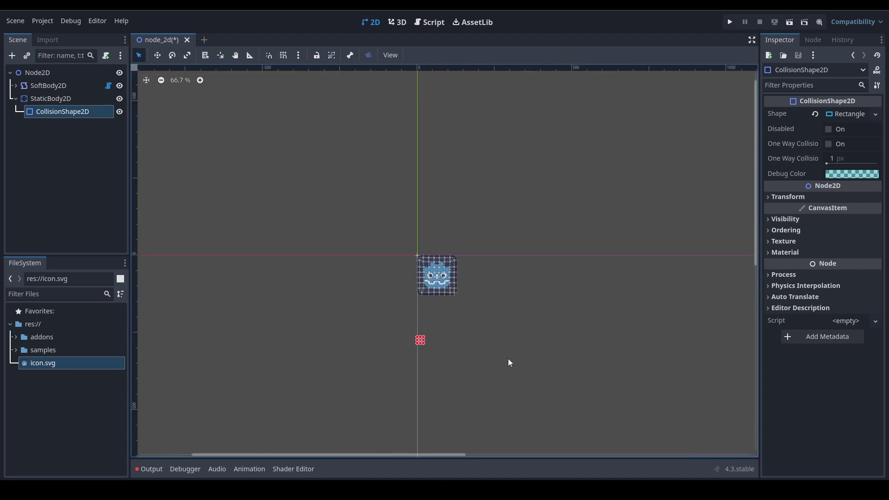
scroll(510, 363, down, 1)
middle_drag(489, 357, 352, 300)
drag(304, 288, 476, 341)
drag(432, 312, 436, 331)
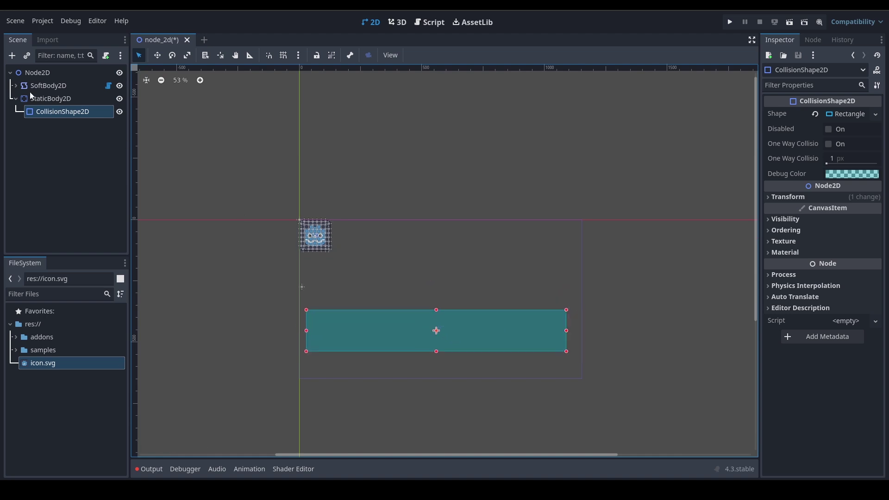
click(41, 86)
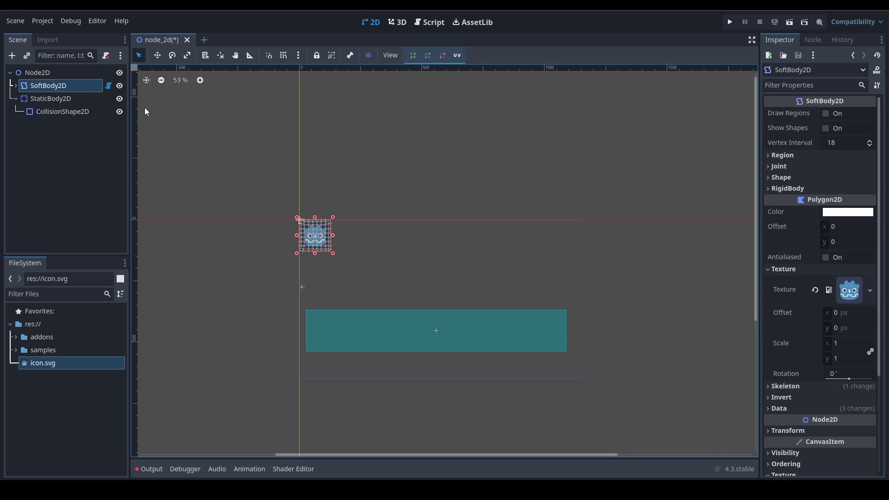
- Test-drag Bone-22 out of the soft body, undo it, and hide Bone-22
drag(315, 233, 381, 259)
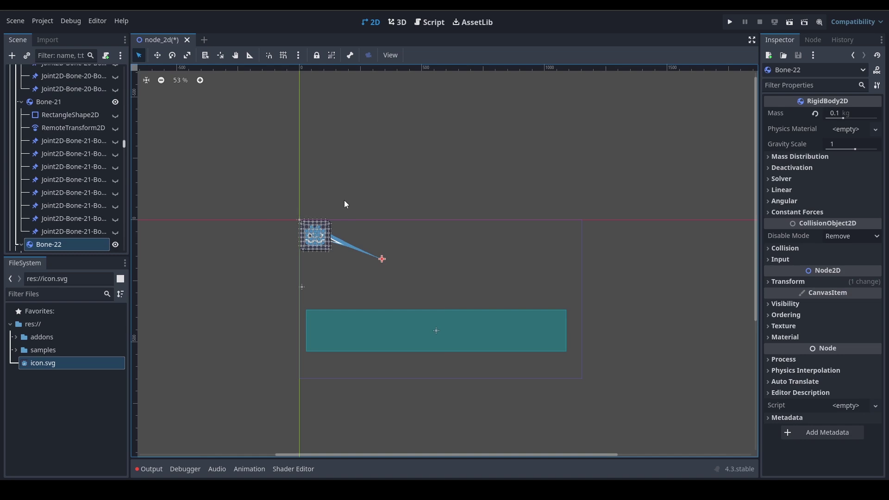
key(ctrl+z)
scroll(73, 204, down, 2)
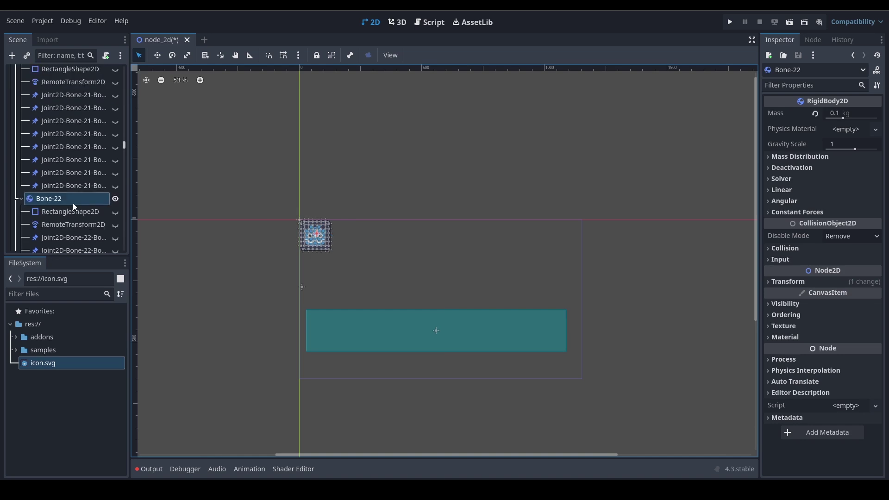
click(116, 199)
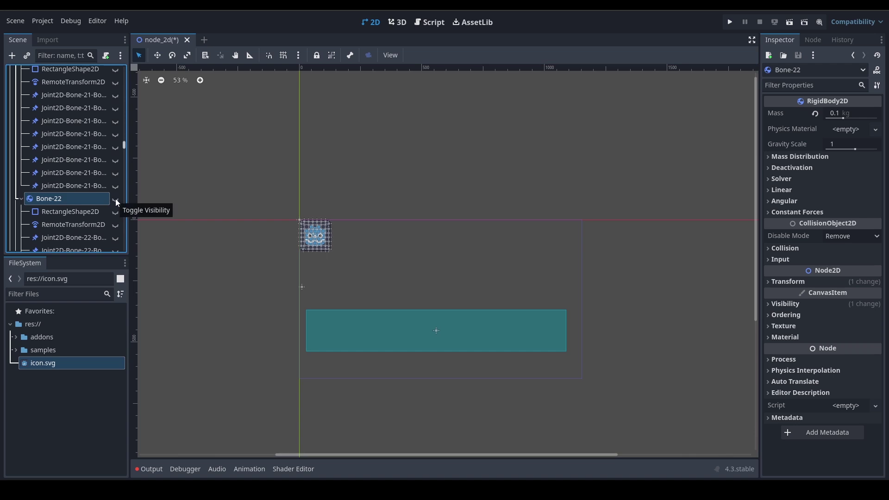
- Collapse the Bone-22 through Bone-25 entries and select Bone-7 in the Scene dock
click(22, 198)
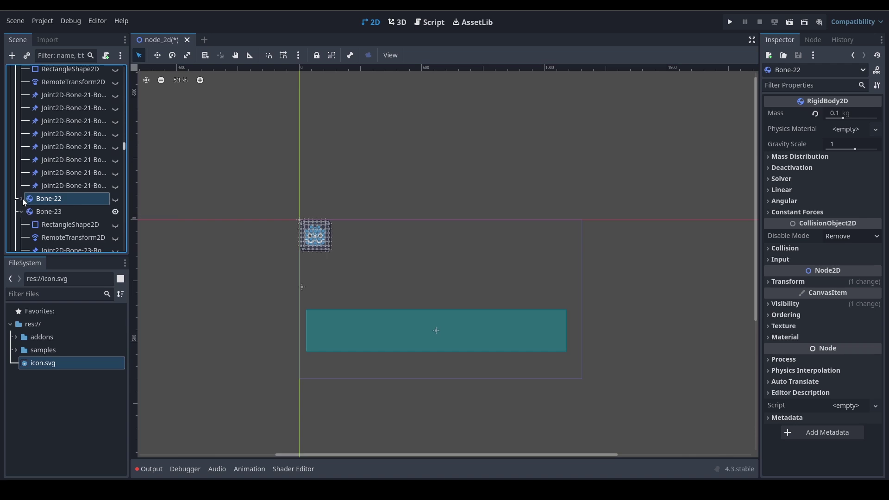
click(22, 211)
click(22, 224)
click(21, 237)
scroll(56, 212, up, 10)
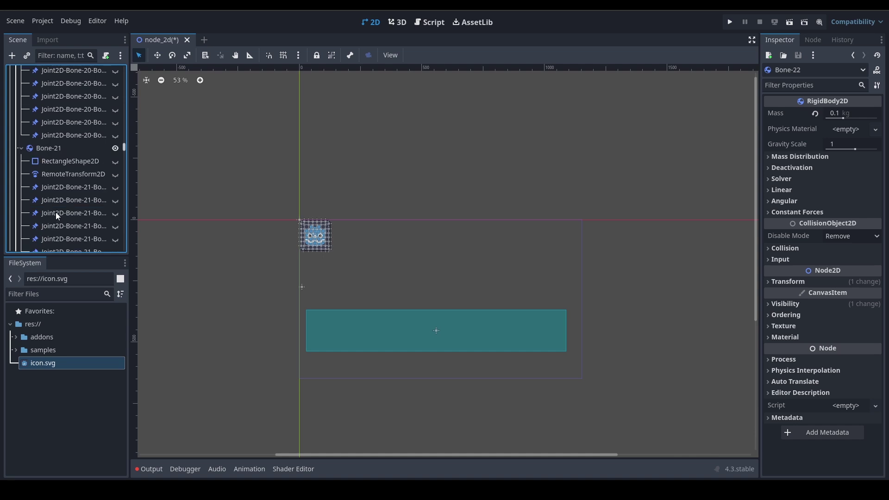
scroll(71, 170, up, 10)
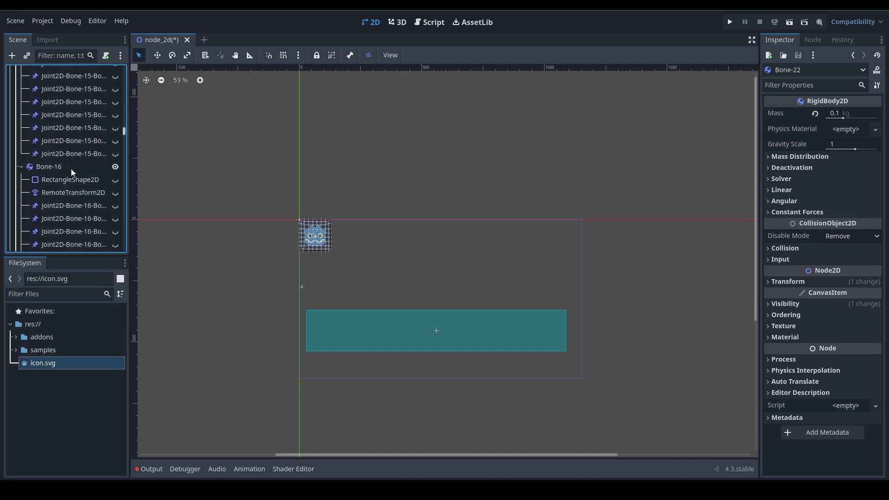
scroll(71, 171, up, 15)
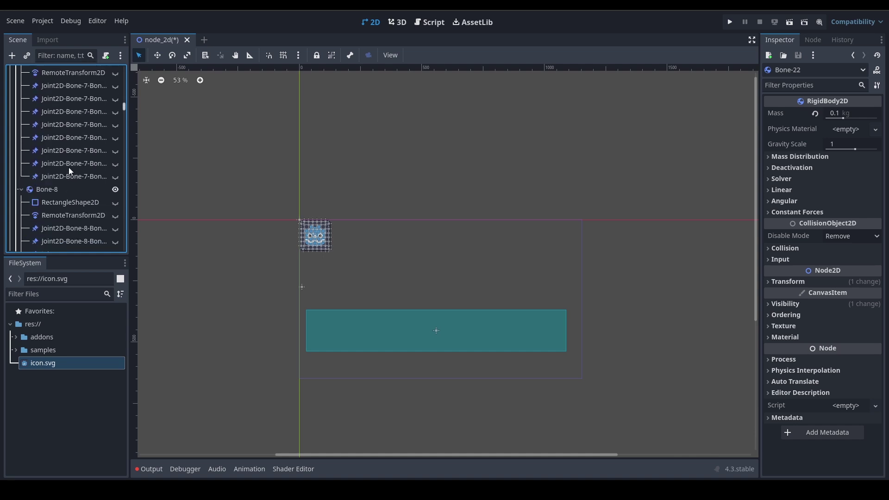
scroll(69, 168, up, 10)
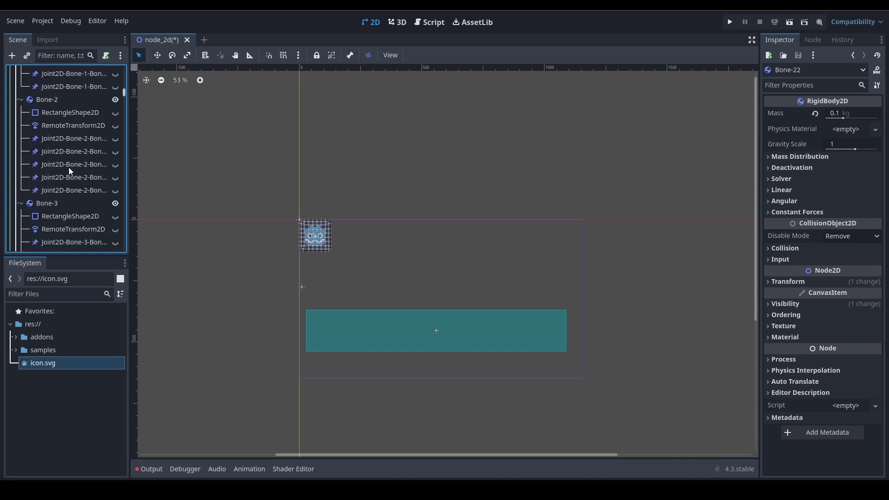
click(224, 205)
scroll(40, 110, up, 15)
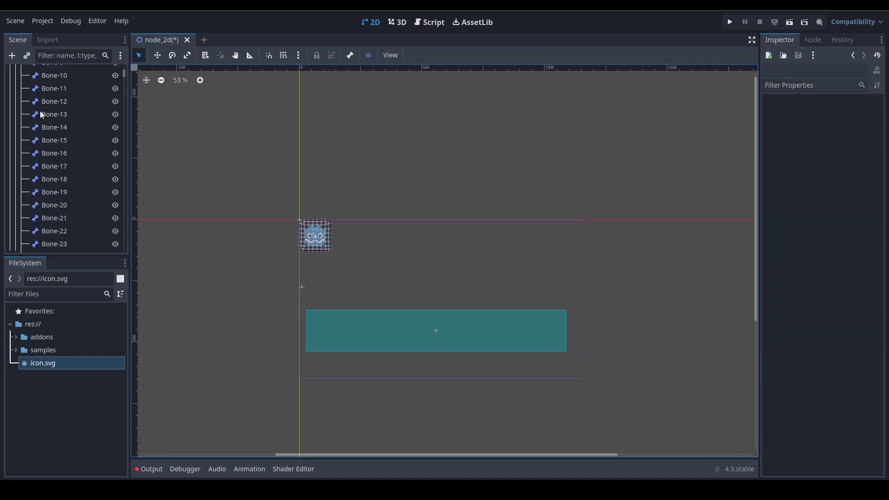
click(40, 110)
scroll(40, 110, up, 2)
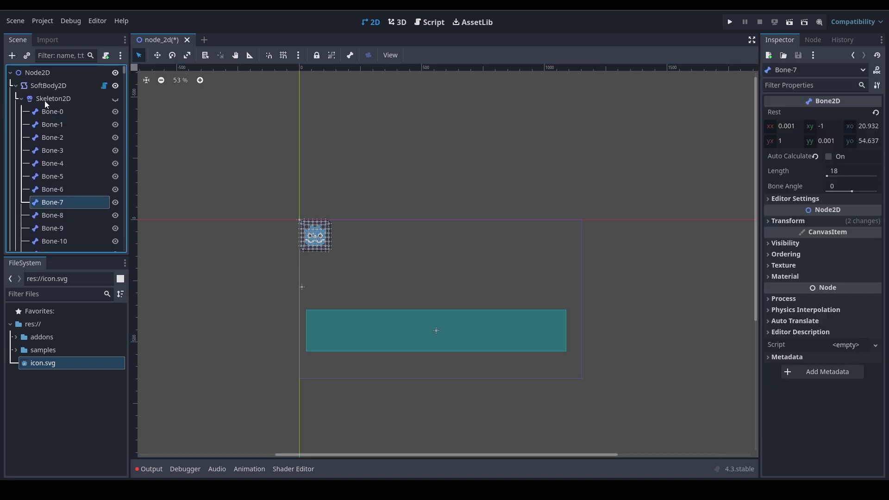
- Collapse and lock the Skeleton2D, then verify by test-dragging Bone-21 and undoing
click(44, 99)
click(21, 99)
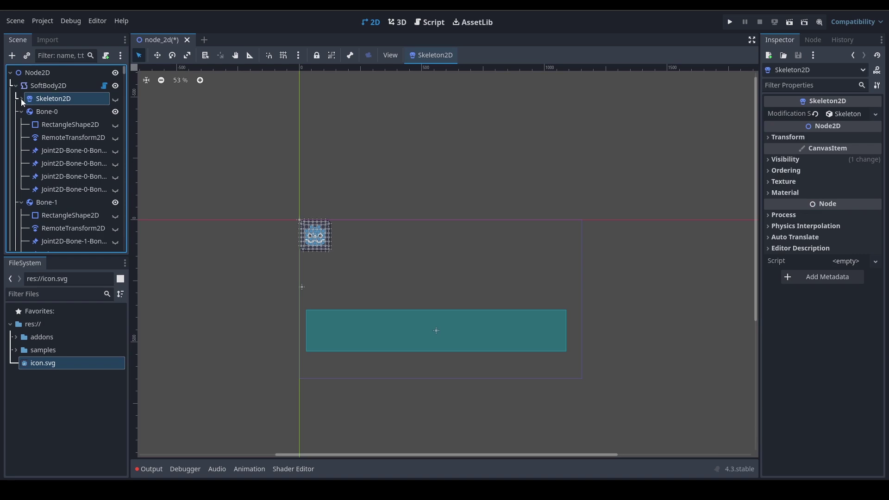
click(316, 55)
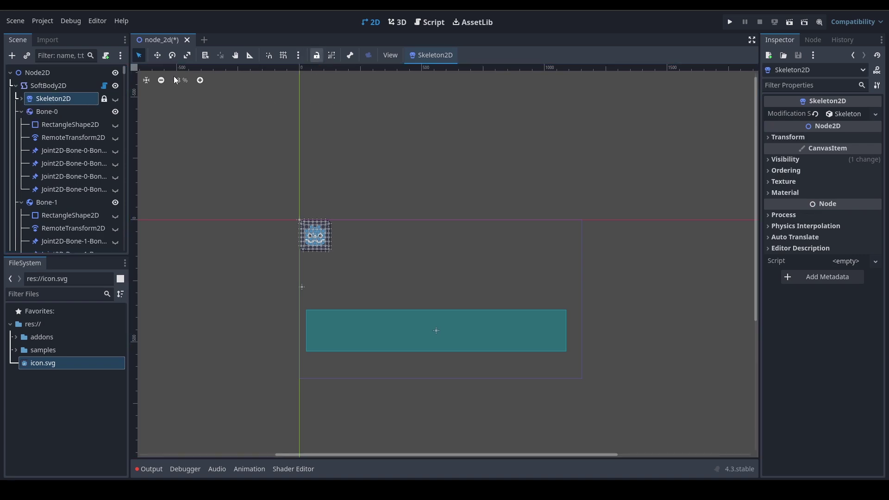
click(49, 85)
click(327, 240)
drag(319, 239, 406, 256)
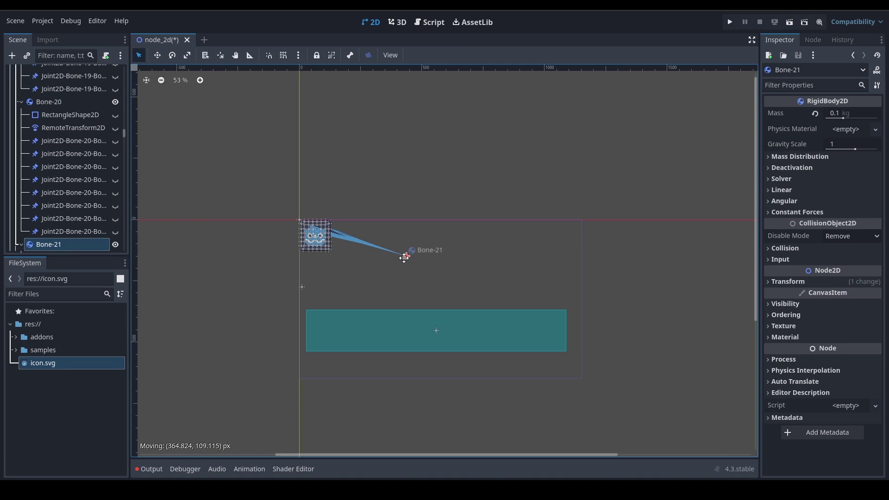
key(ctrl+z)
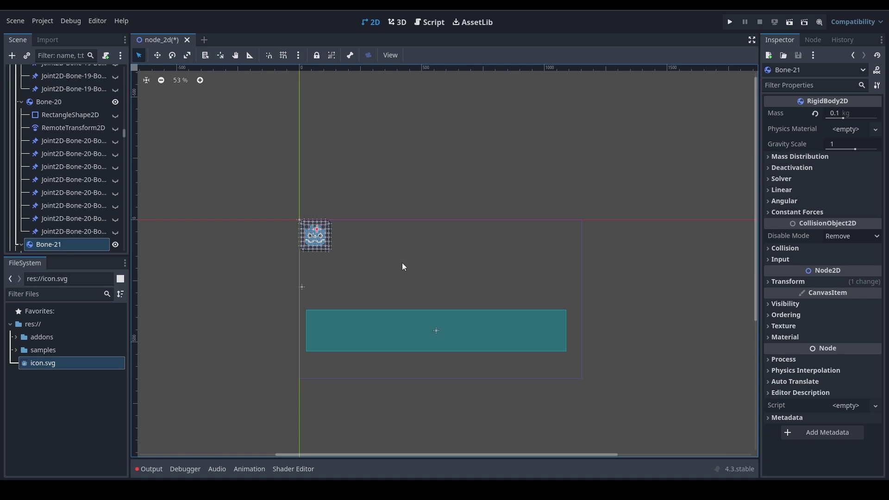
- Collapse Bone-0's children, select Bone-0, and scroll the tree down to Bone-60
scroll(71, 133, up, 15)
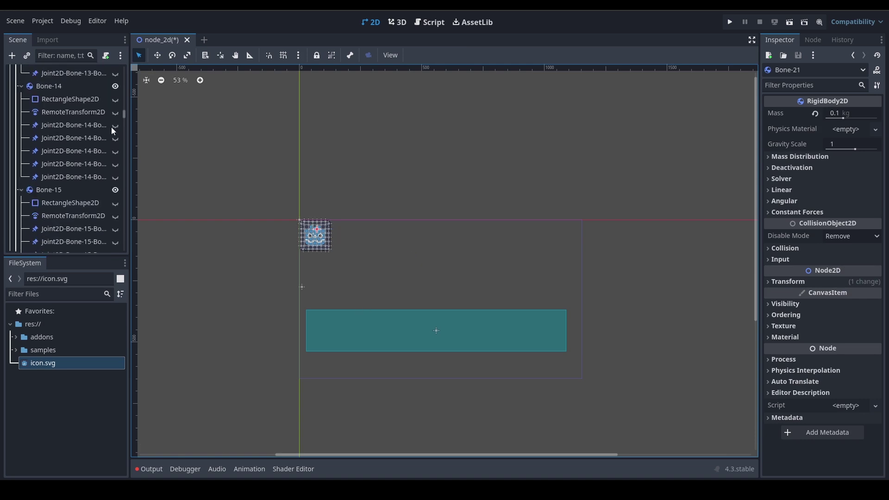
drag(123, 105, 126, 64)
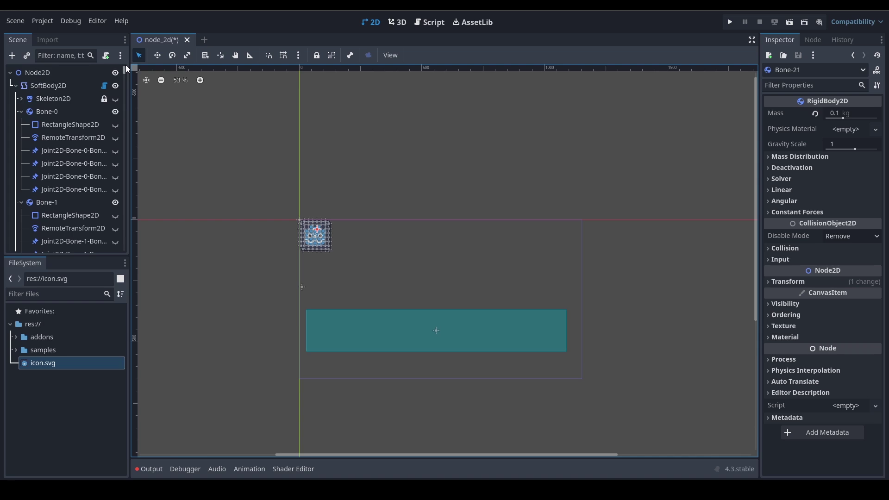
click(21, 111)
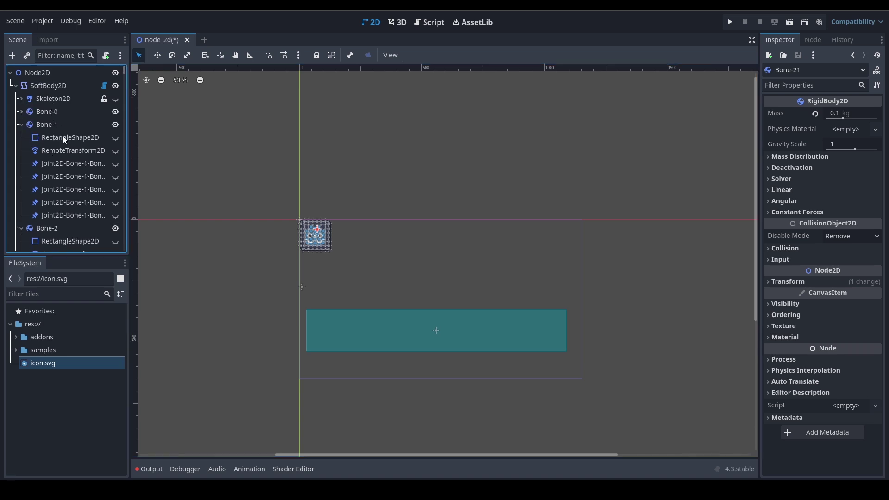
click(61, 111)
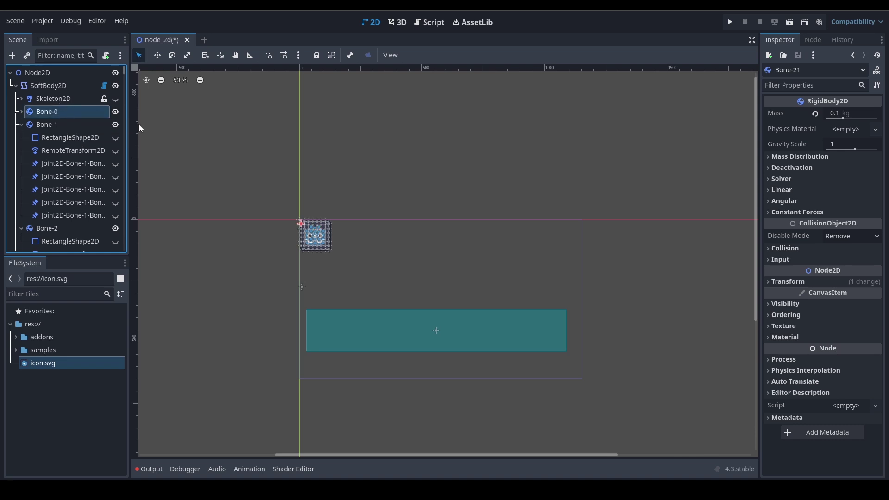
drag(123, 73, 119, 254)
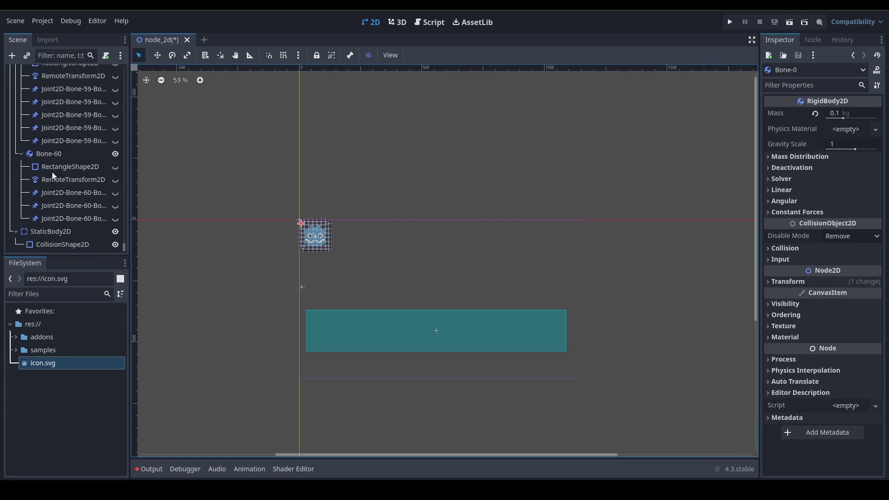
- Select bones Bone-0 through Bone-60 and lock them with the 2D toolbar Lock button
shift+click(45, 154)
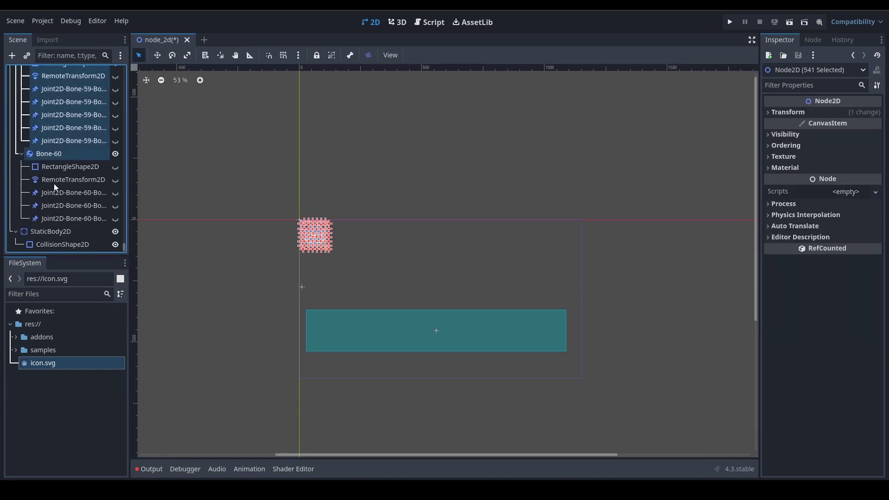
shift+click(51, 217)
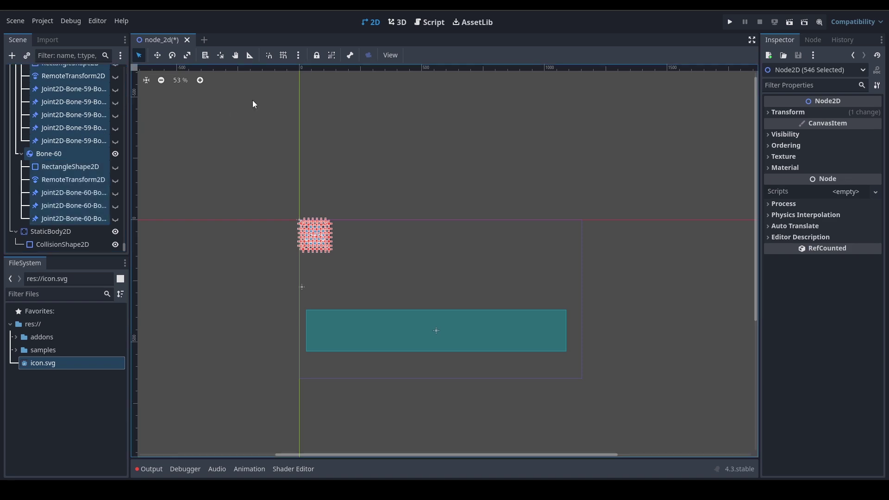
click(319, 58)
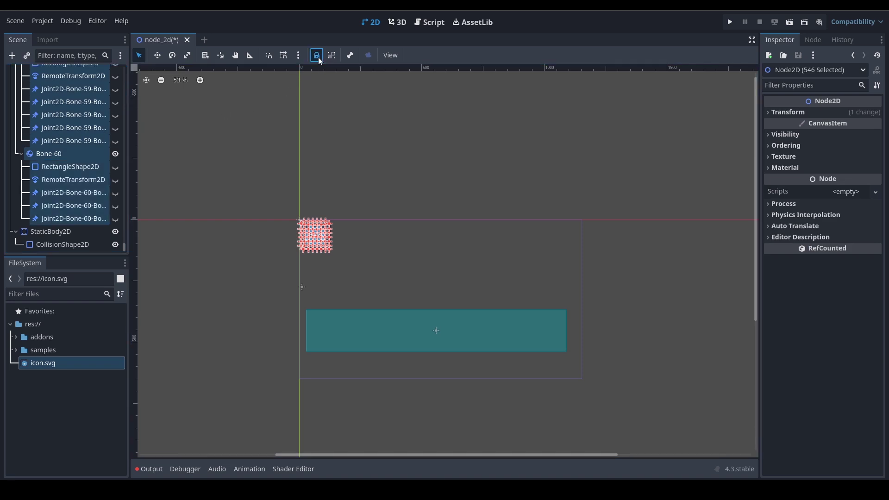
click(318, 57)
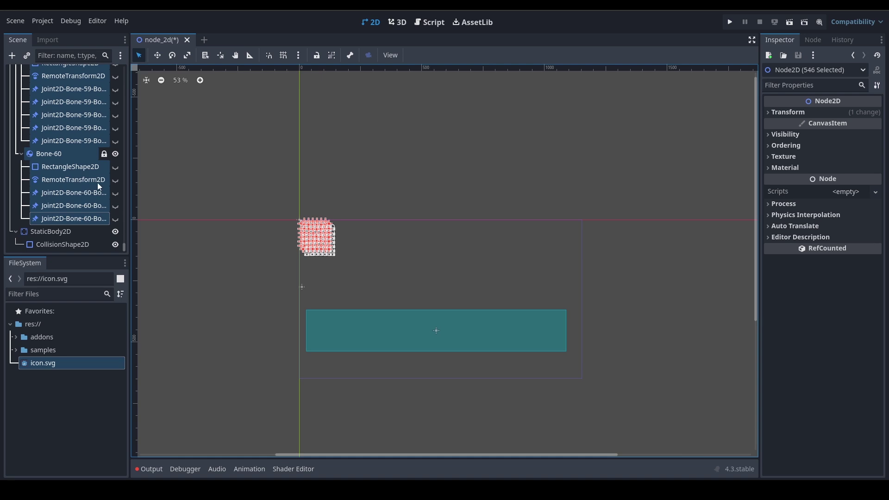
- Clear the large bone selection and select the Skeleton2D node
scroll(81, 182, up, 15)
scroll(82, 183, up, 10)
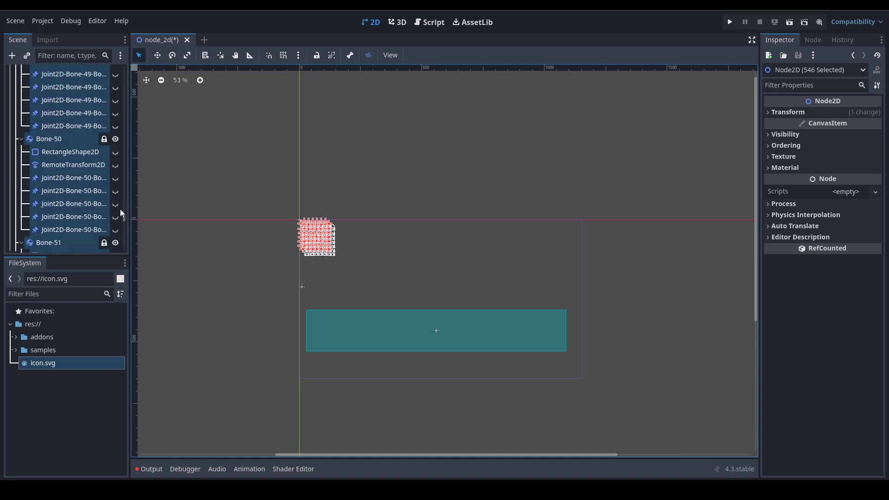
drag(126, 219, 127, 54)
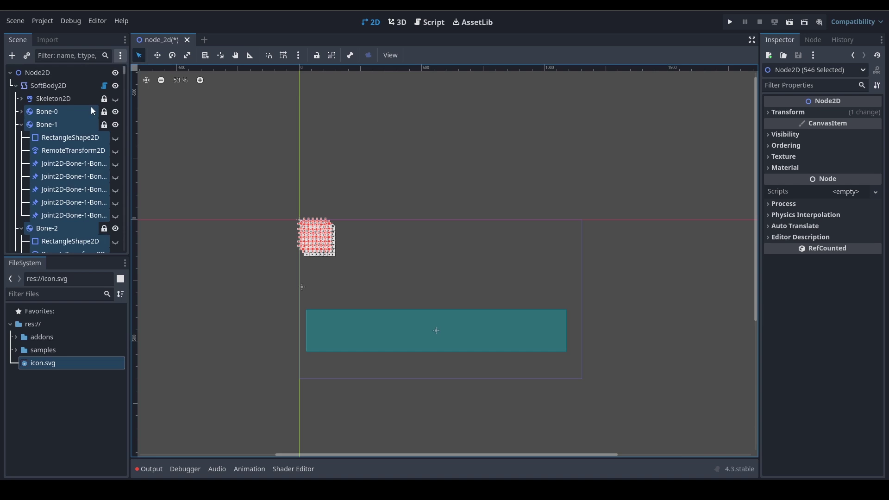
click(43, 115)
click(43, 100)
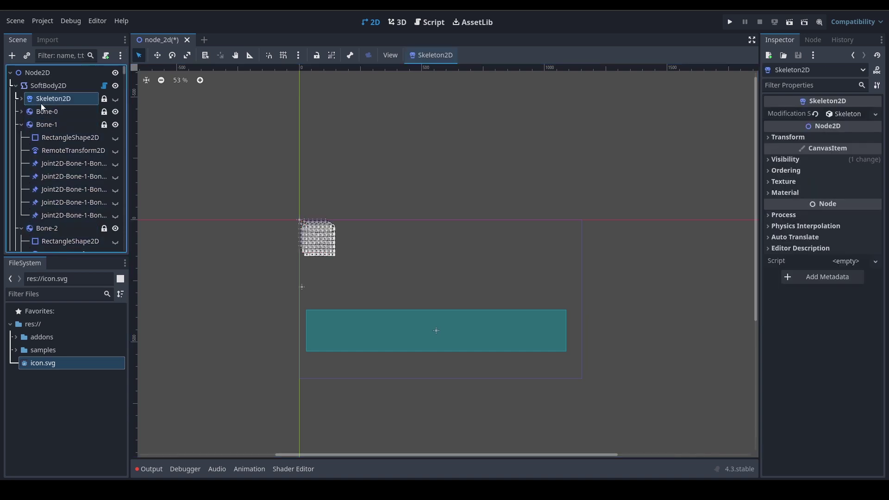
- Drag the SoftBody2D icon to about (400, 134), directly above the floor's centre
click(32, 86)
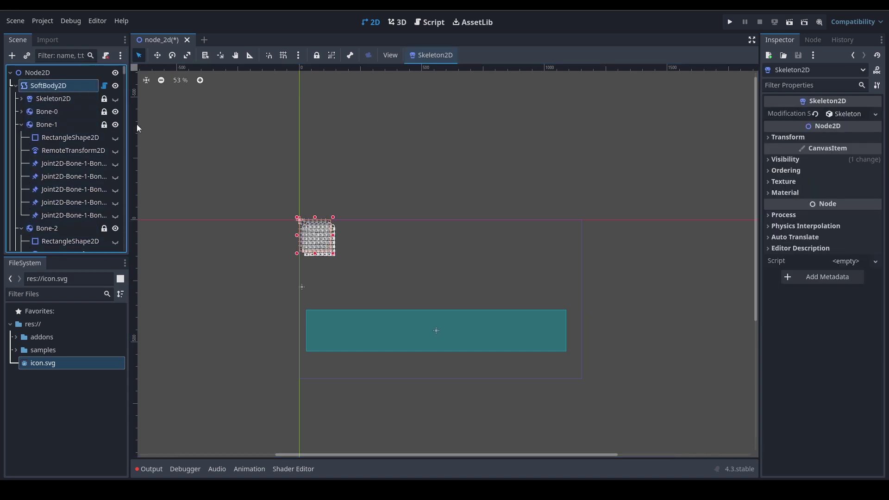
drag(321, 237, 419, 262)
click(436, 204)
scroll(431, 248, up, 5)
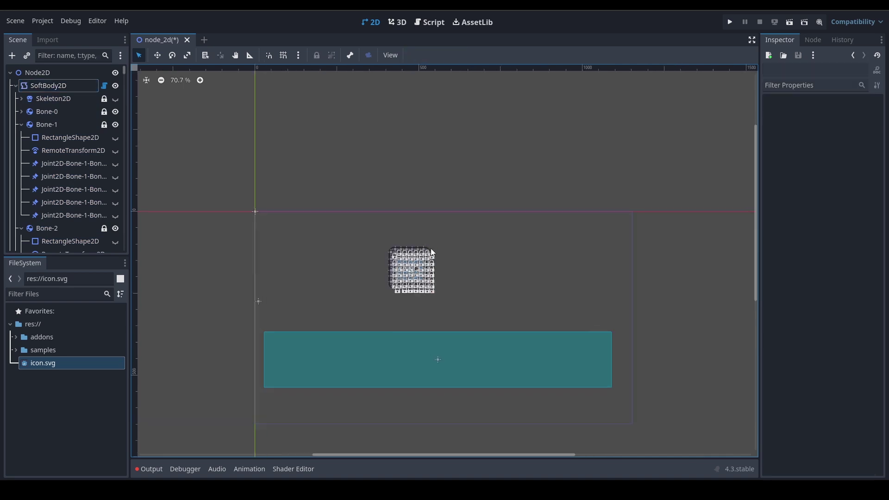
scroll(416, 260, up, 3)
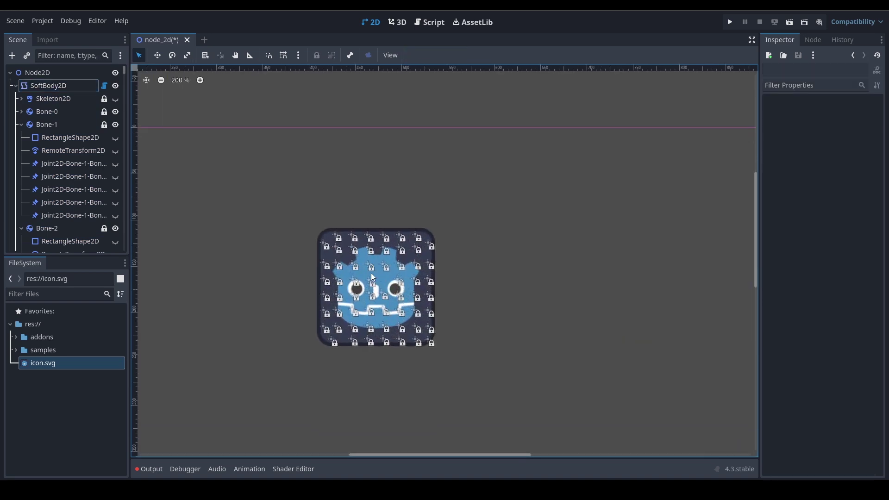
scroll(319, 292, down, 2)
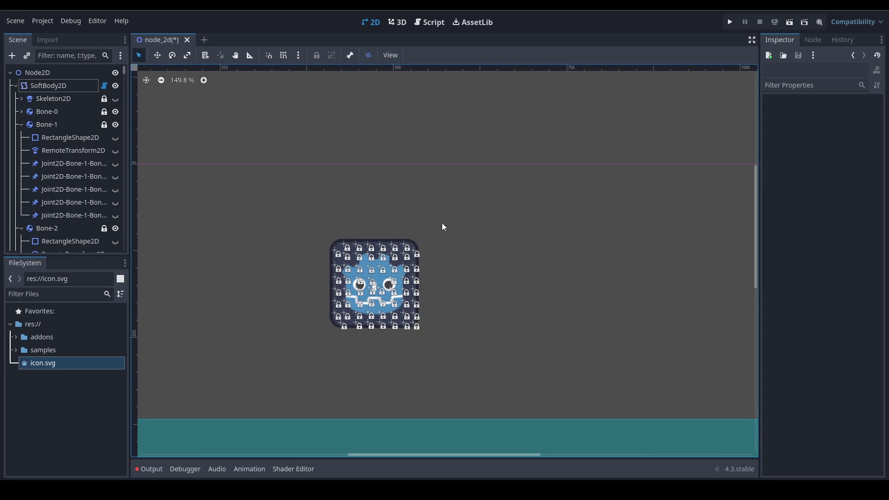
scroll(467, 198, down, 4)
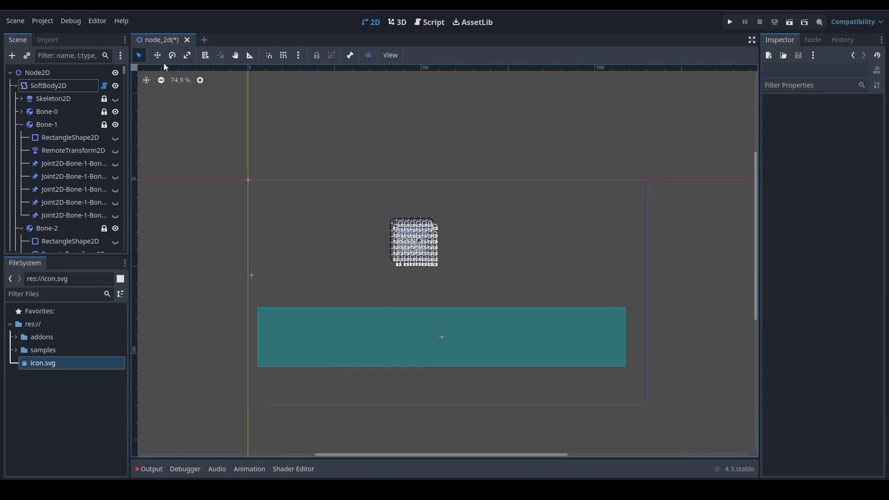
click(71, 21)
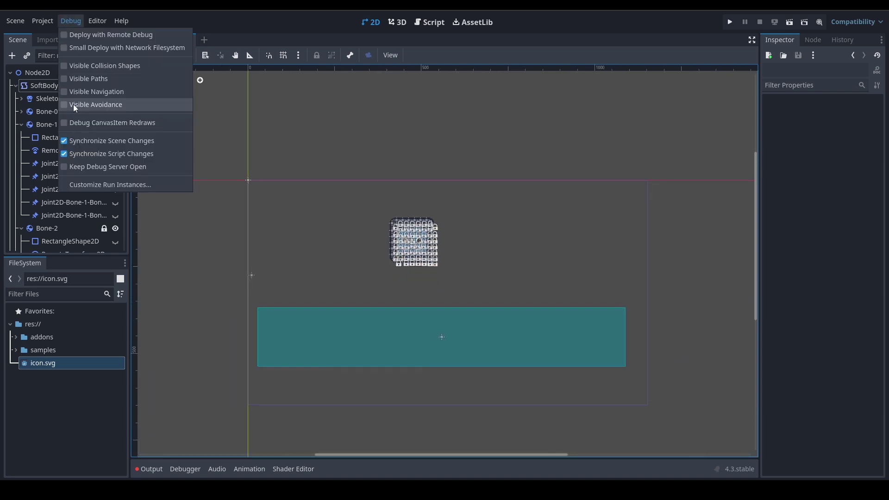
- Enable Visible Collision Shapes and set the floor CollisionShape2D's Debug Color to purple
click(65, 67)
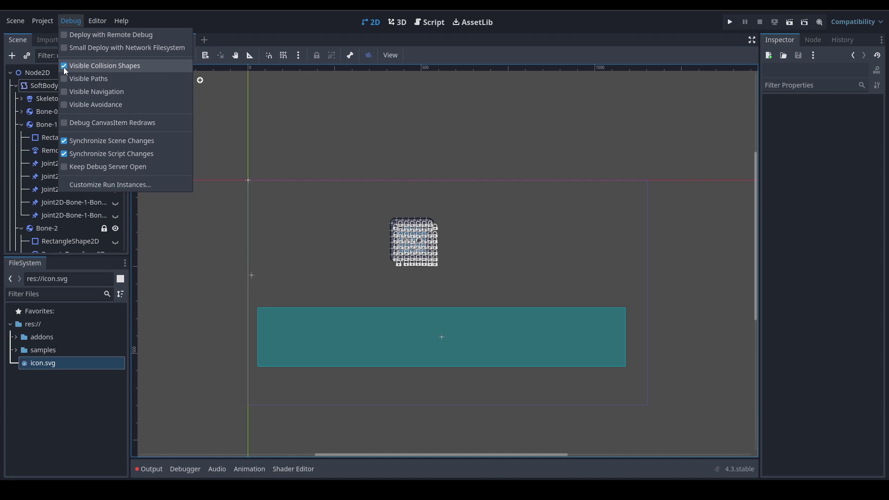
click(482, 111)
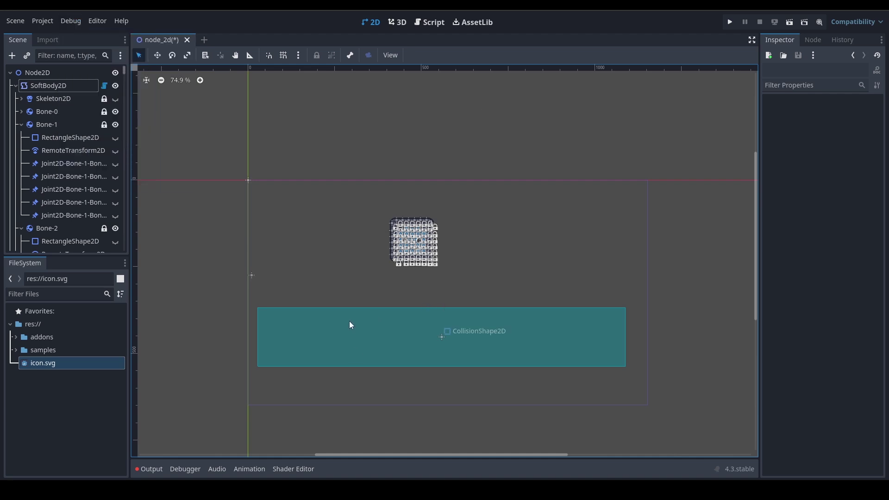
click(392, 341)
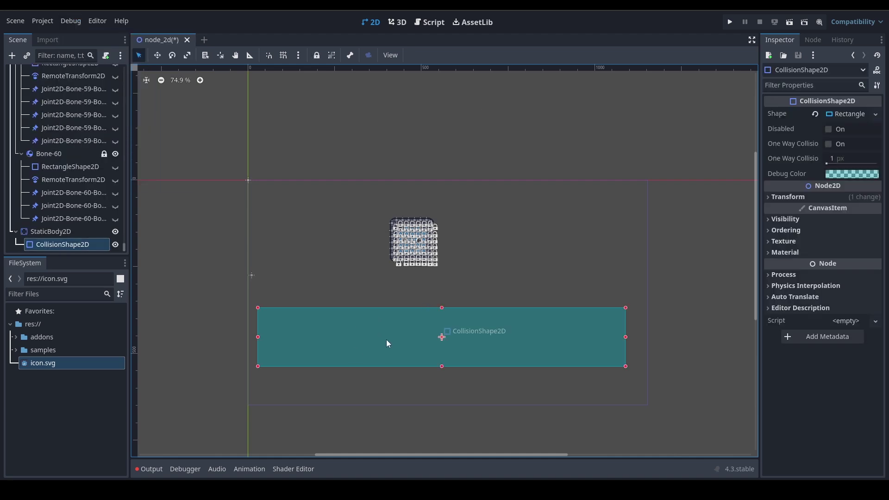
click(849, 173)
mouse_move(861, 223)
mouse_down()
mouse_move(843, 221)
mouse_move(850, 240)
mouse_move(850, 229)
mouse_up()
click(638, 156)
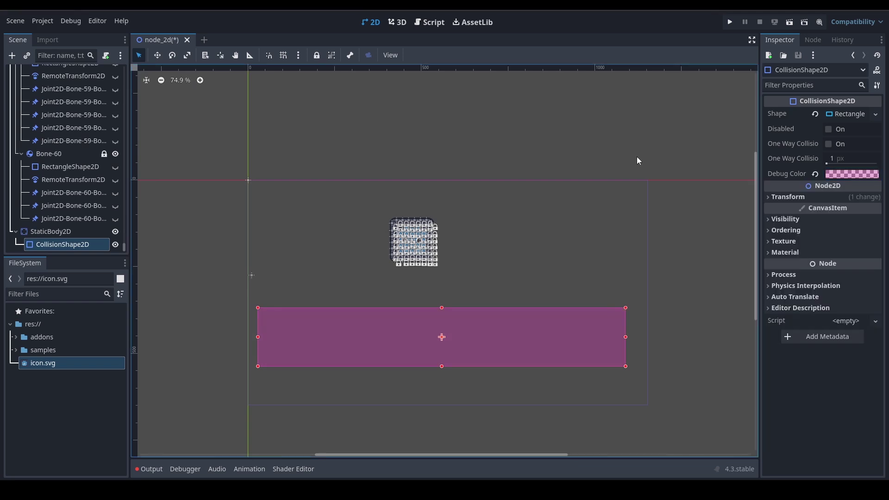
- Run the current scene, watch the icon land on the purple floor, then close the game window
click(790, 24)
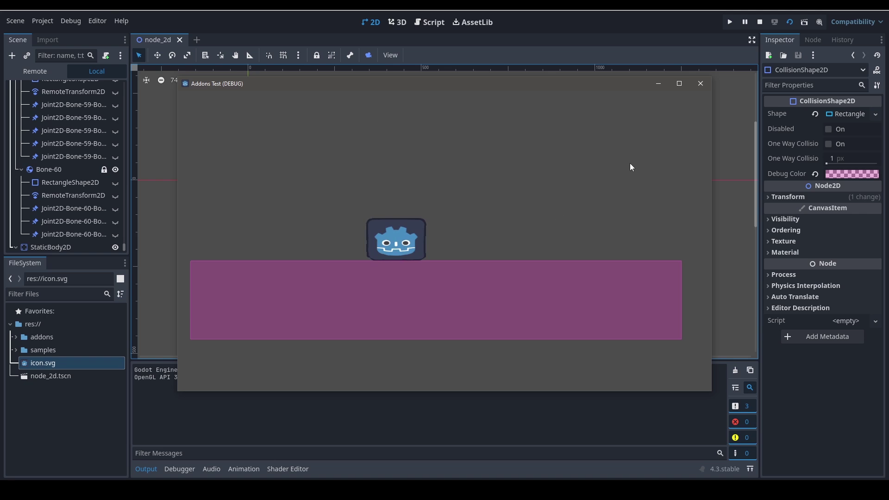
click(701, 83)
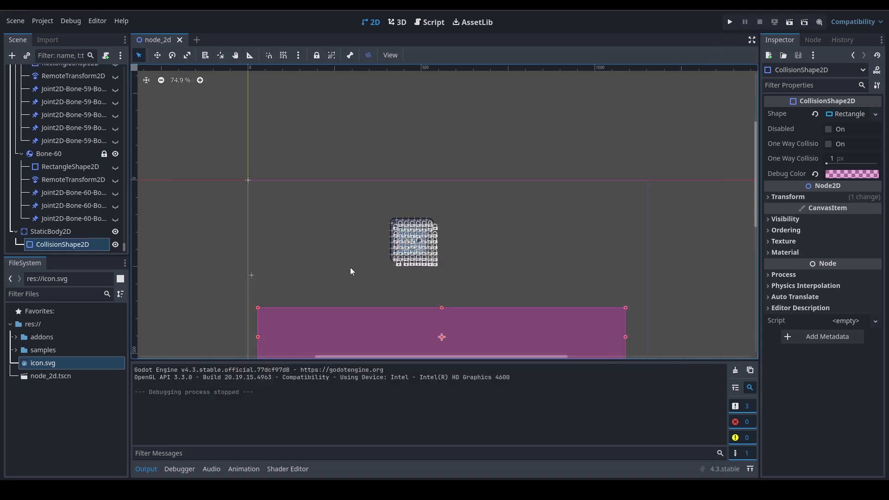
- Lower the floor shape to (574, 347), raise SoftBody2D to (441, -13), and rerun the scene
click(412, 252)
scroll(437, 278, down, 2)
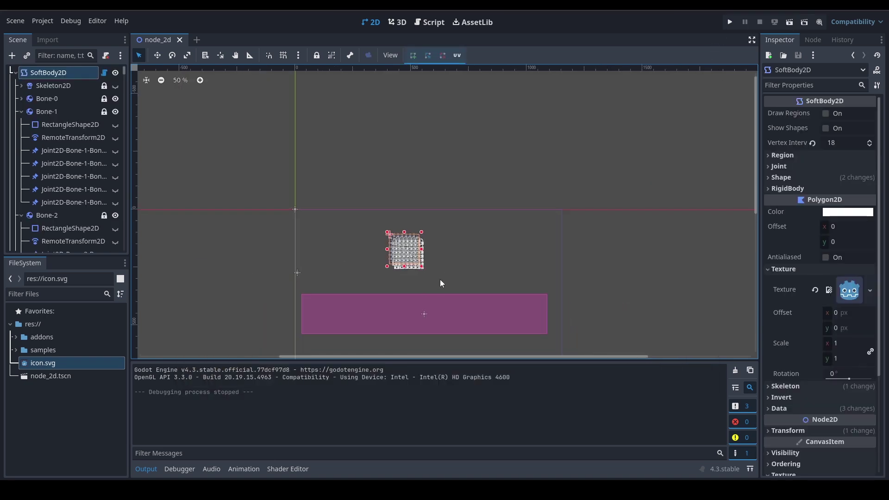
drag(440, 271, 441, 304)
click(413, 220)
drag(410, 226, 416, 199)
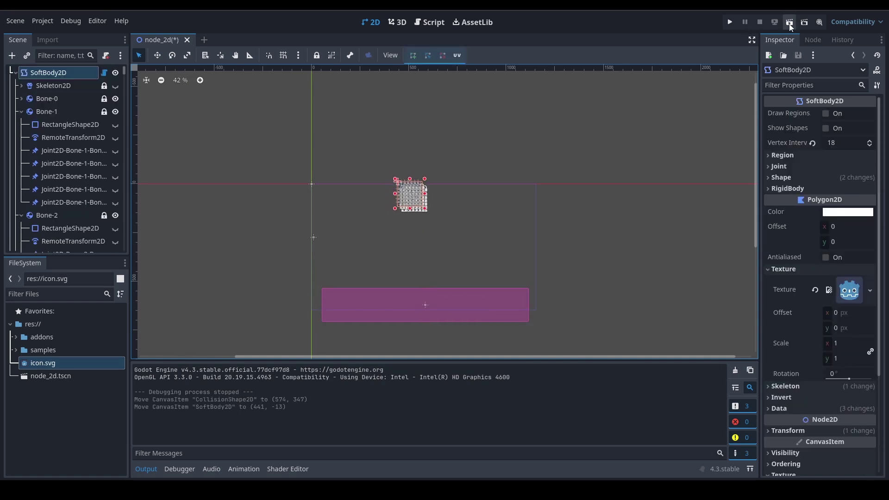
click(790, 22)
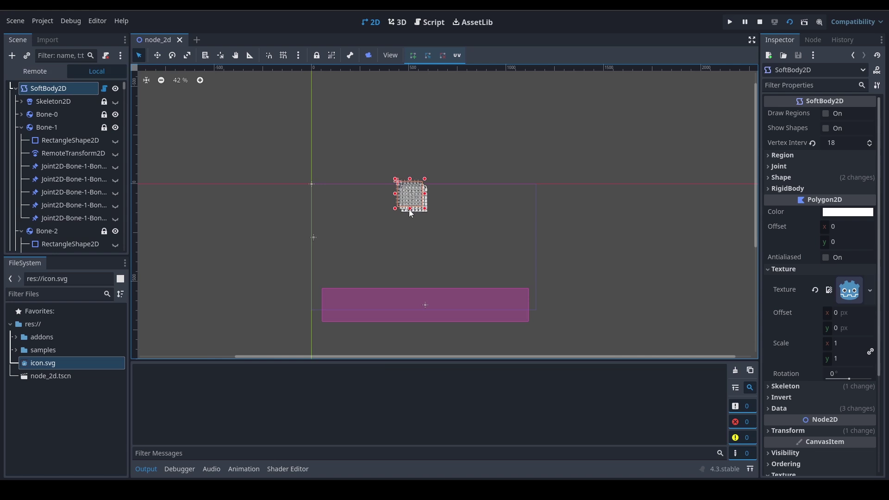